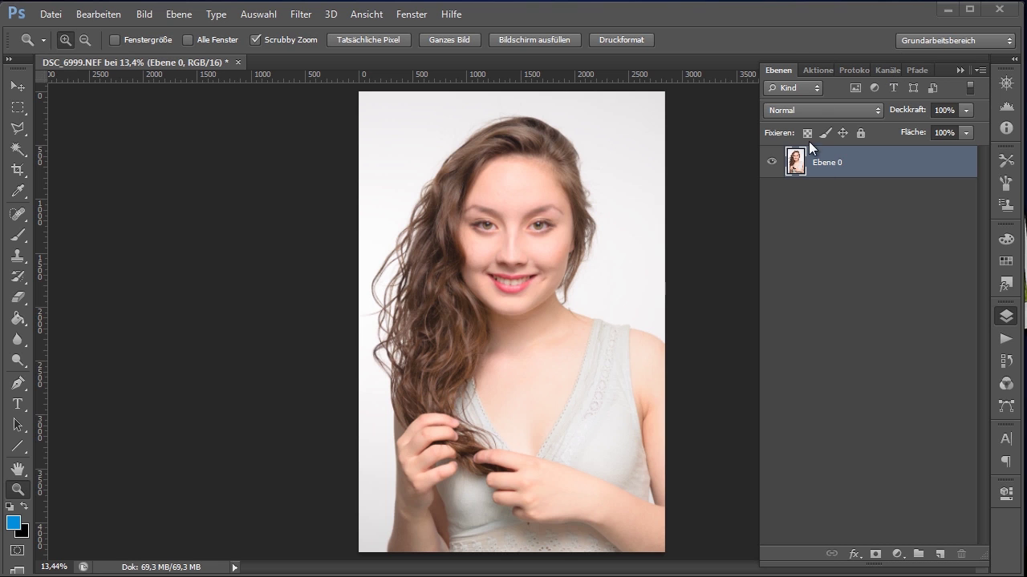
# In the Kanäle panel, view the Rot, Grün and Blau channels one at a time, ending on Blau
pyautogui.click(886, 69)
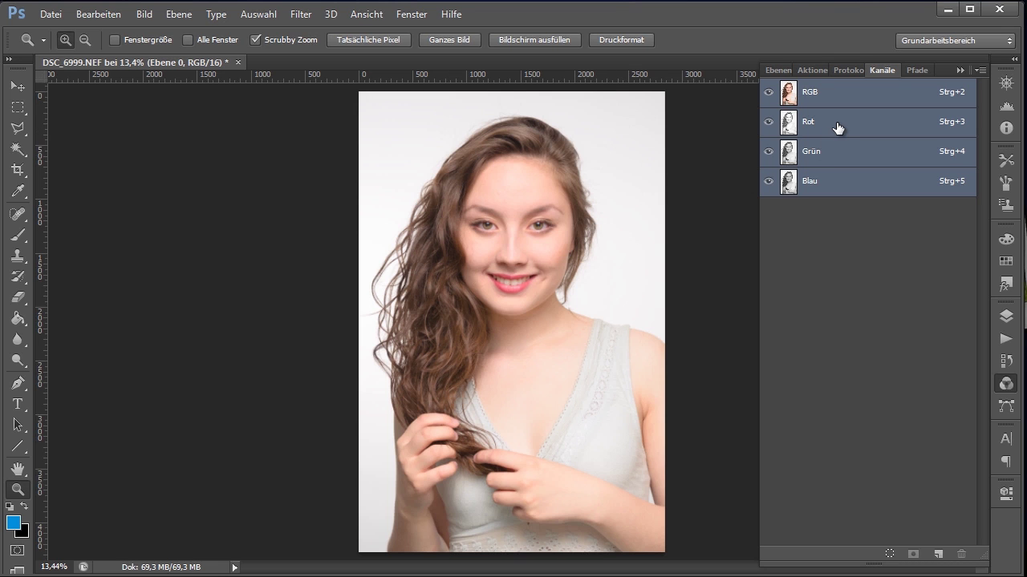
pyautogui.click(879, 126)
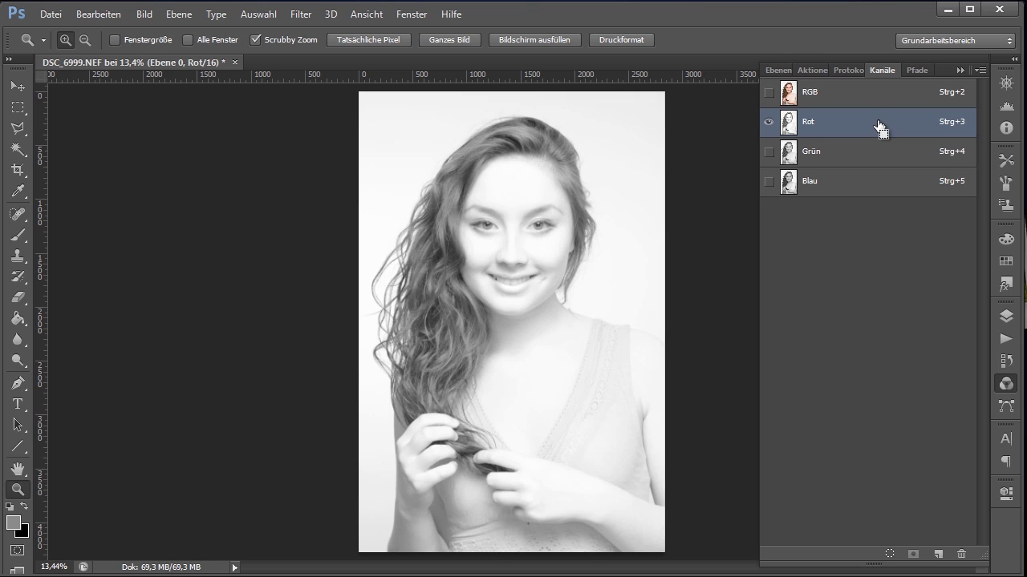
pyautogui.hotkey('ctrl', '4')
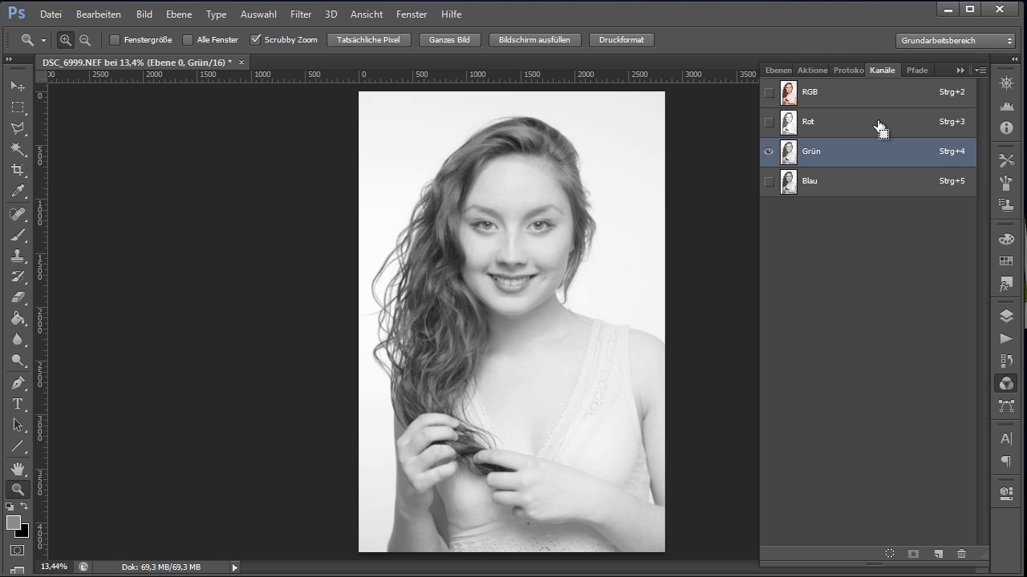
pyautogui.hotkey('ctrl', '5')
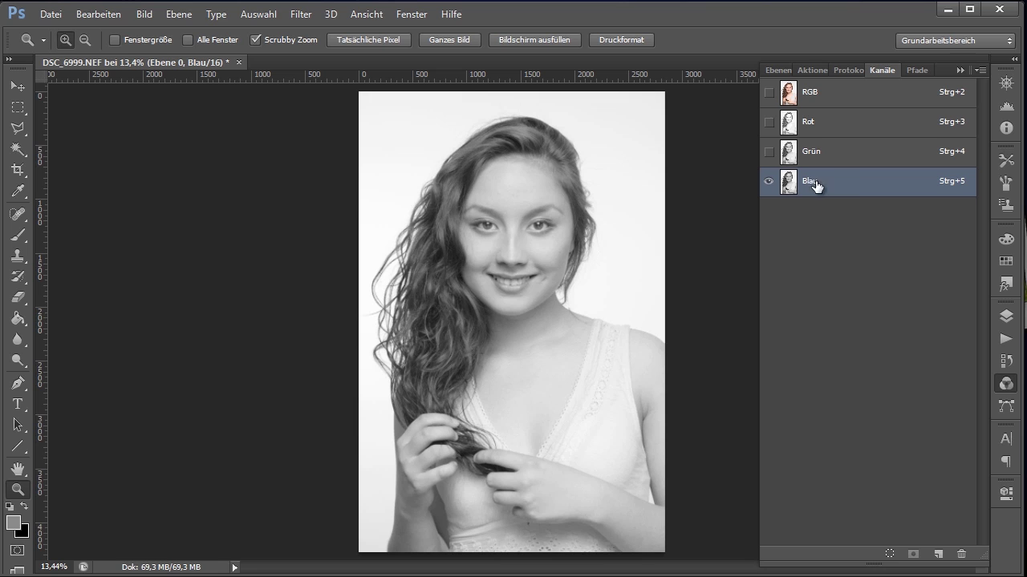
# Duplicate the Blau channel as 'Blau Kopie' and zoom in on the top of the hair
pyautogui.moveTo(835, 187)
pyautogui.mouseDown()
pyautogui.moveTo(896, 372)
pyautogui.moveTo(936, 555)
pyautogui.mouseUp()
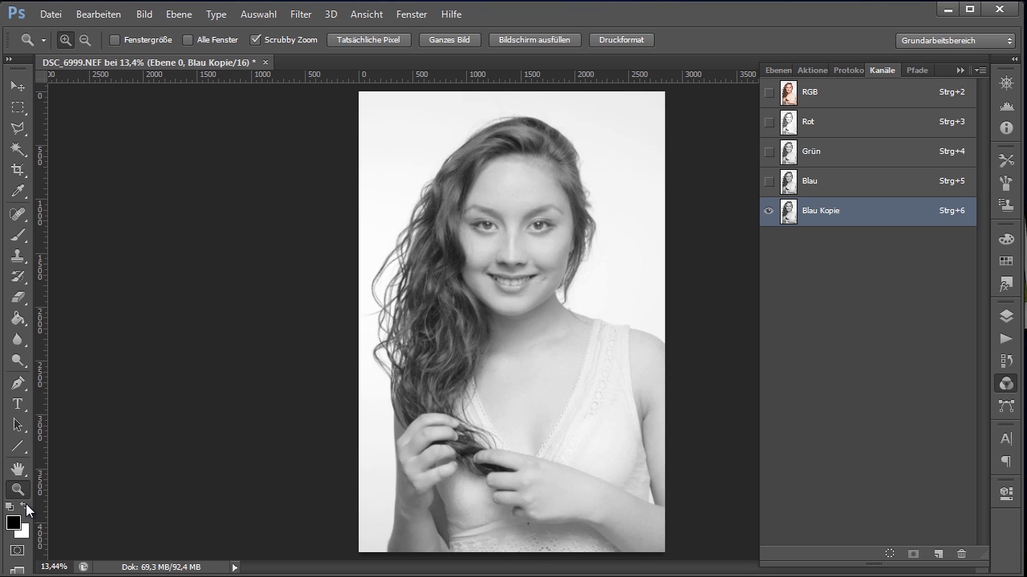
pyautogui.click(439, 196)
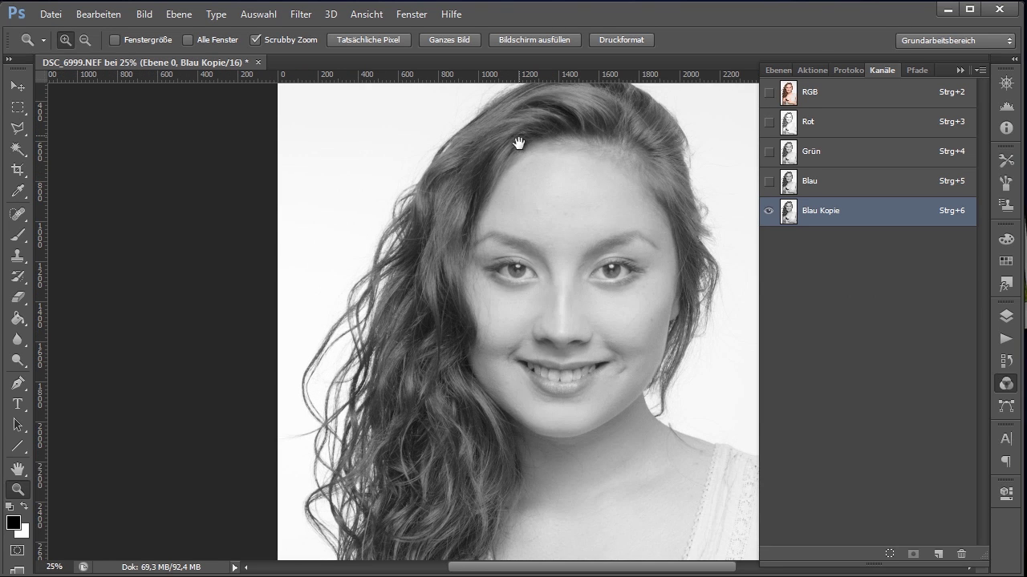
pyautogui.moveTo(519, 138)
pyautogui.mouseDown()
pyautogui.moveTo(528, 187)
pyautogui.moveTo(527, 176)
pyautogui.mouseUp()
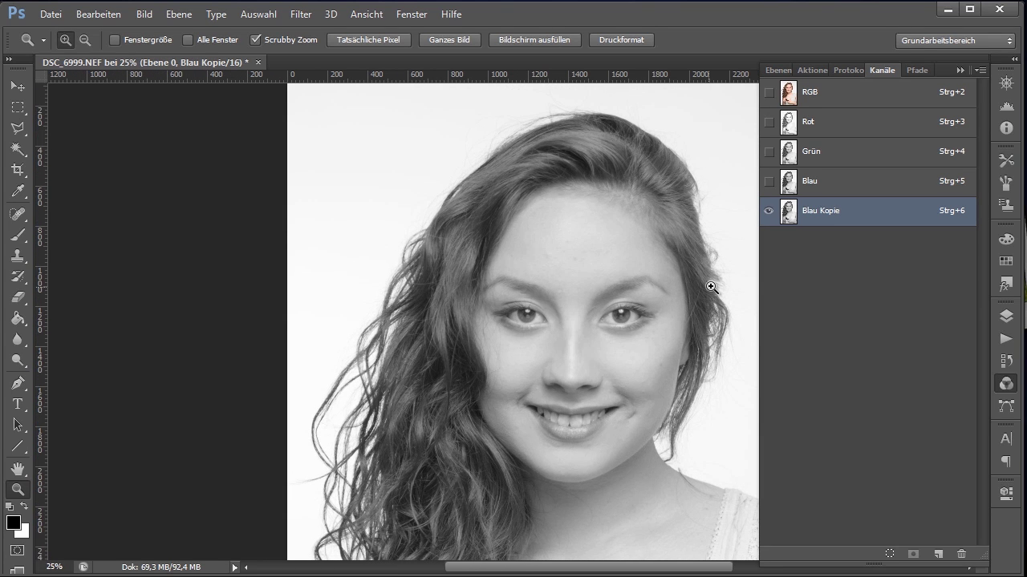
# Apply Levels to Blau Kopie with black input 127 and white input 242
pyautogui.hotkey('ctrl', 'l')
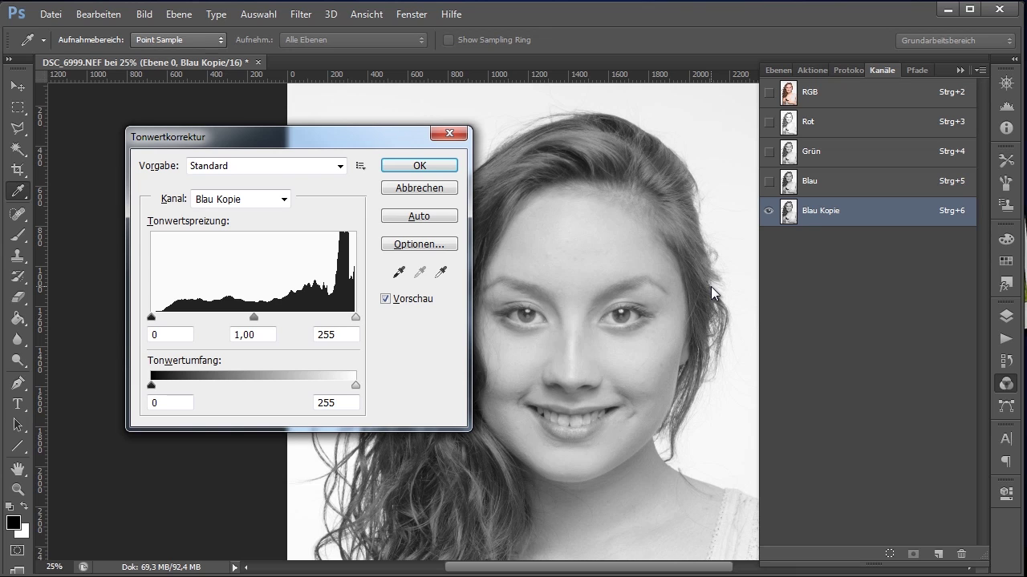
pyautogui.moveTo(305, 141); pyautogui.dragTo(787, 245)
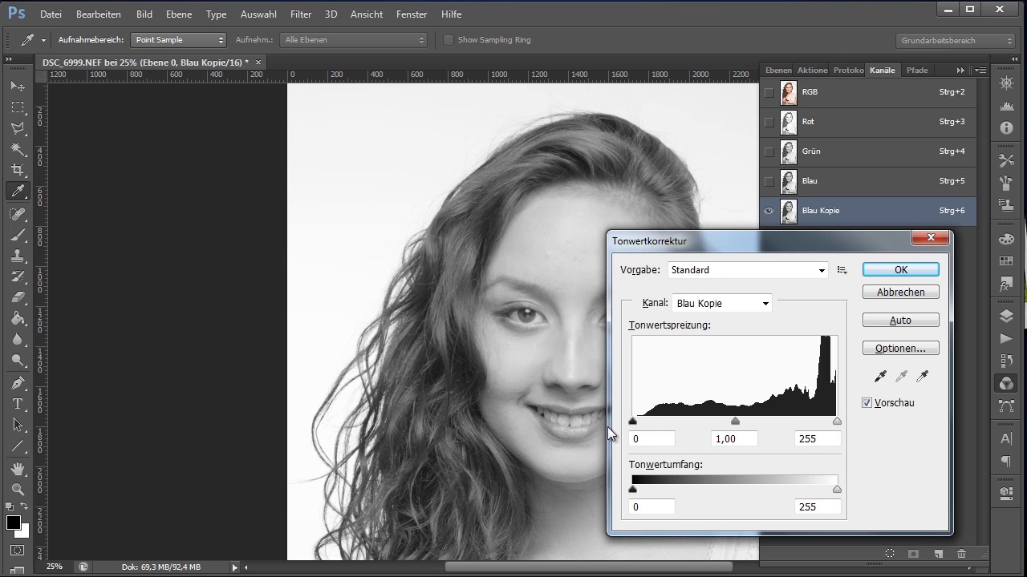
pyautogui.moveTo(633, 424)
pyautogui.mouseDown()
pyautogui.moveTo(817, 420)
pyautogui.moveTo(734, 425)
pyautogui.mouseUp()
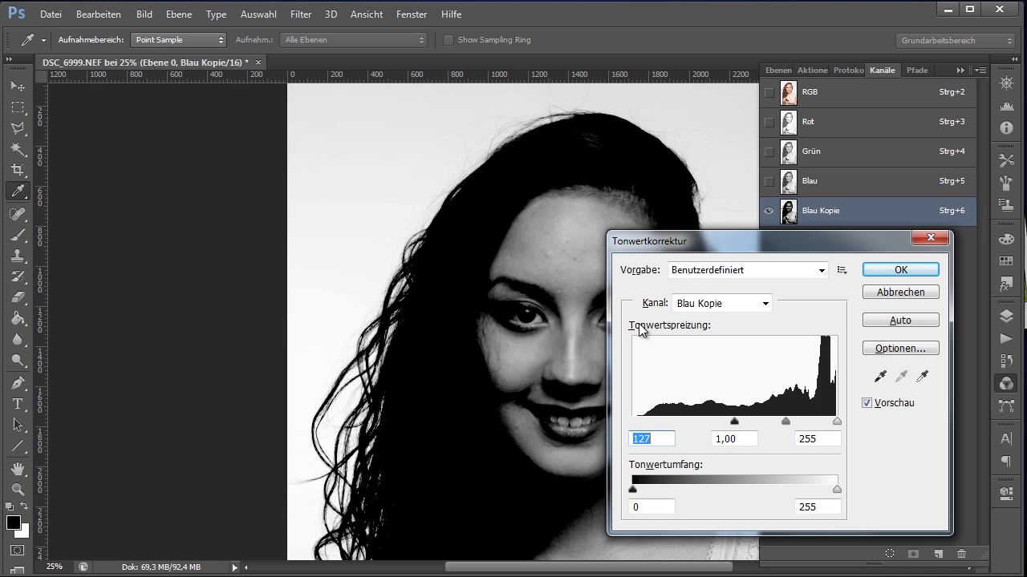
pyautogui.moveTo(837, 421)
pyautogui.mouseDown()
pyautogui.moveTo(827, 421)
pyautogui.moveTo(844, 417)
pyautogui.moveTo(831, 417)
pyautogui.mouseUp()
pyautogui.click(831, 418)
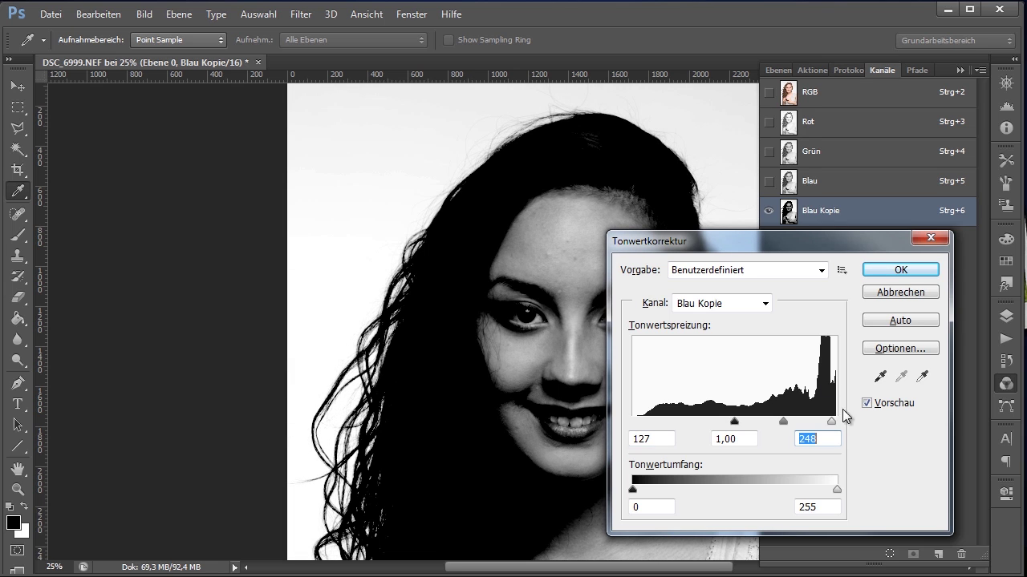
pyautogui.moveTo(835, 423); pyautogui.dragTo(834, 426)
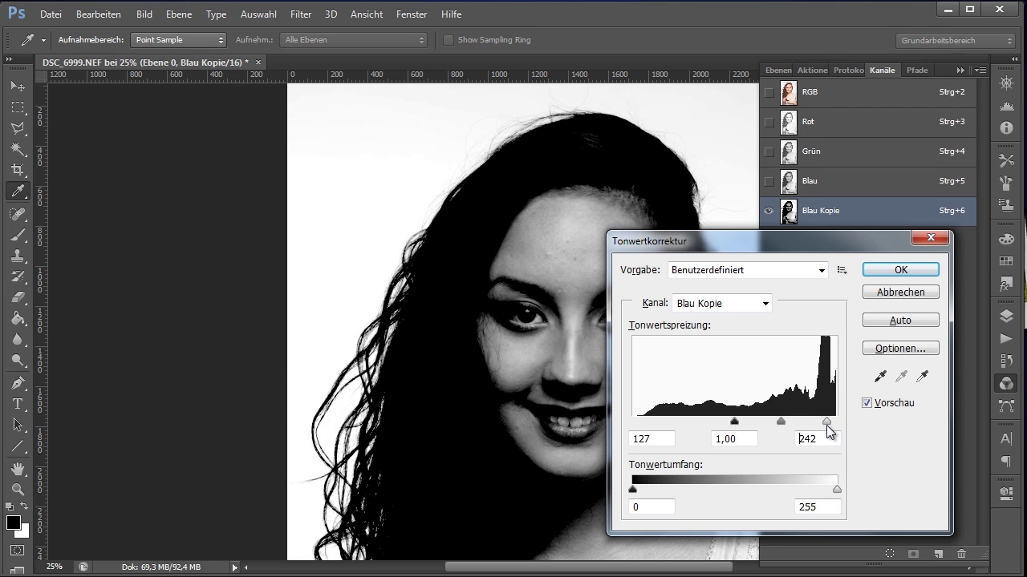
pyautogui.click(827, 424)
pyautogui.click(888, 272)
pyautogui.press('z')
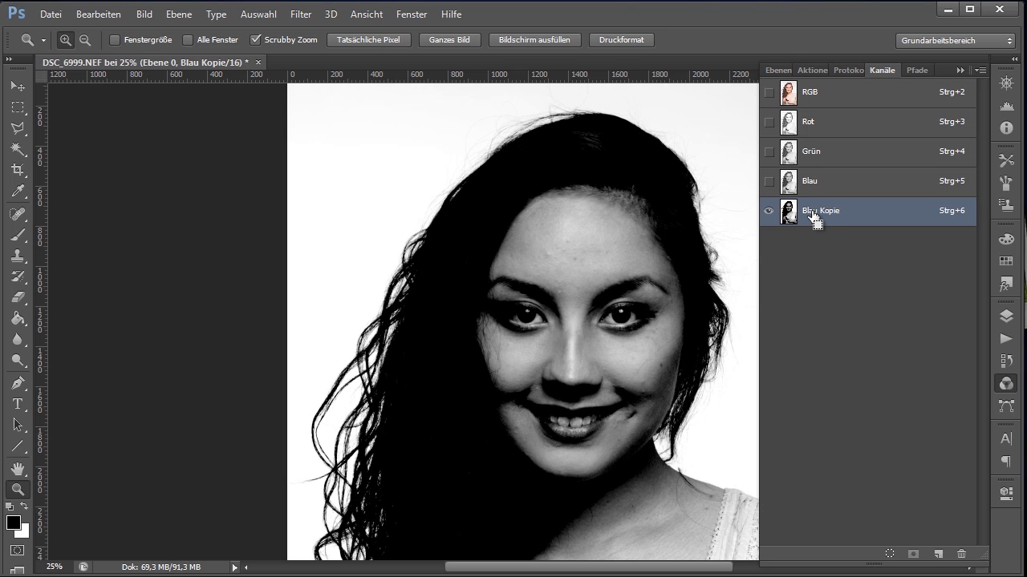
# Load Blau Kopie as a selection, restore the RGB view with Blau Kopie hidden, and return to Ebenen
pyautogui.moveTo(813, 216); pyautogui.dragTo(824, 218)
pyautogui.keyDown('ctrl'); pyautogui.click(824, 219); pyautogui.keyUp('ctrl')
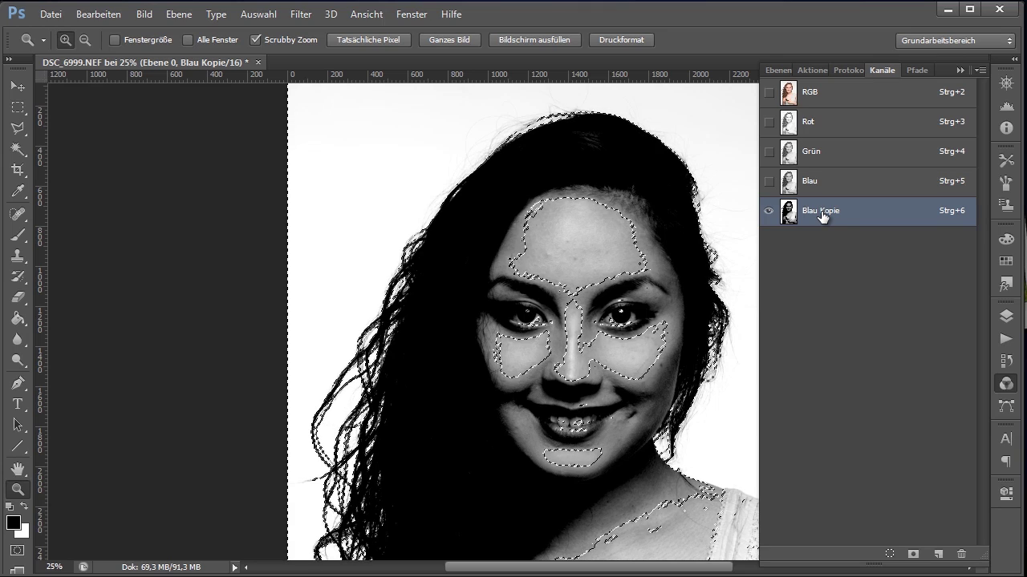
pyautogui.click(768, 93)
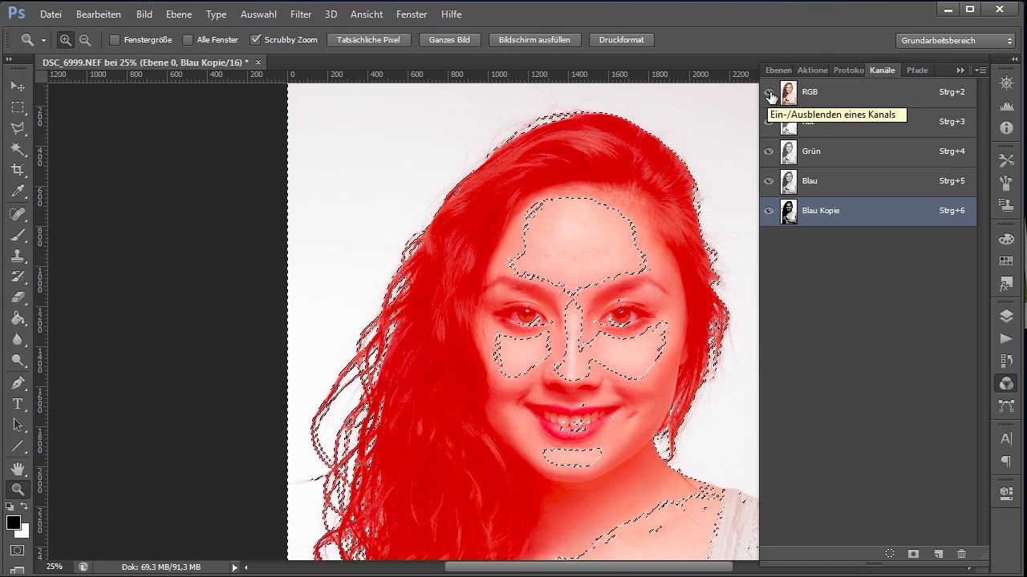
pyautogui.click(767, 212)
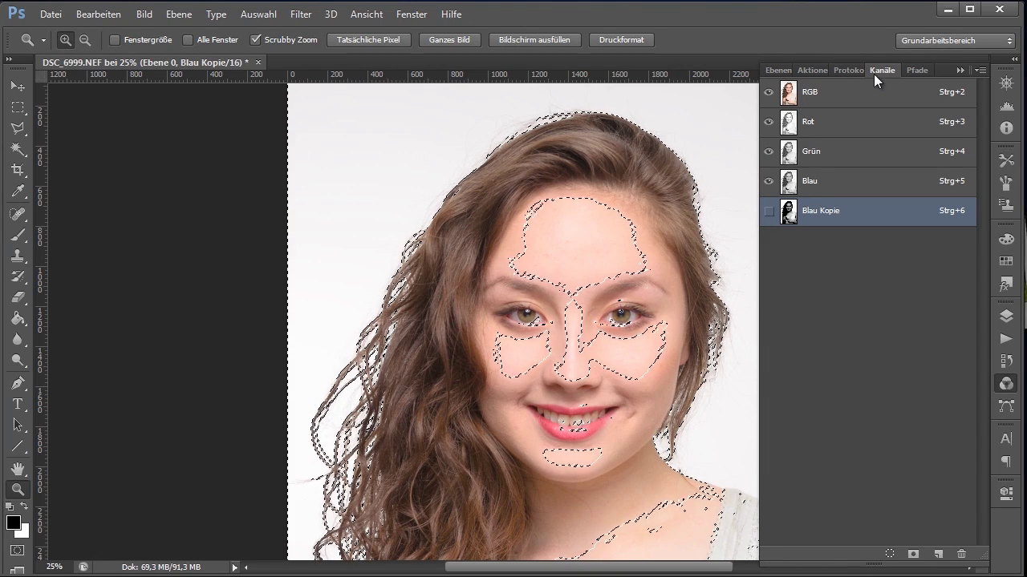
pyautogui.click(769, 71)
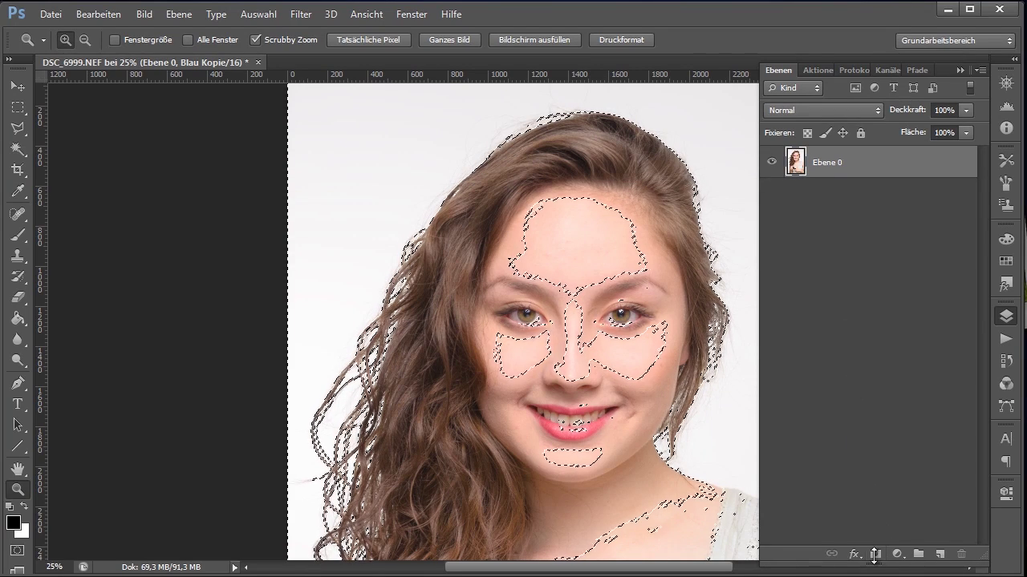
# Add a layer mask to Ebene 0 from the selection and invert it to hide the background
pyautogui.click(874, 554)
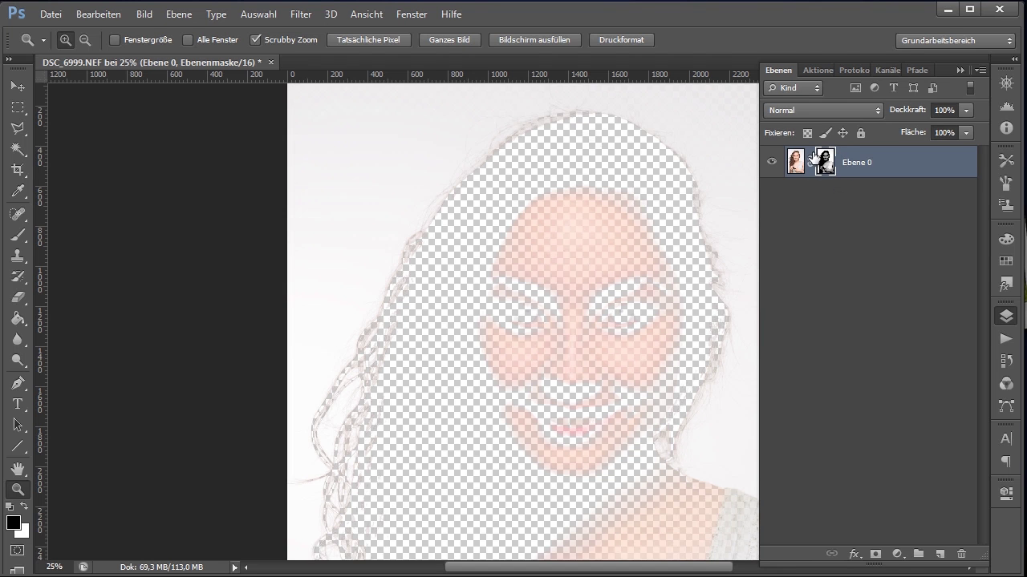
pyautogui.moveTo(825, 168); pyautogui.dragTo(826, 170)
pyautogui.hotkey('ctrl', 'i')
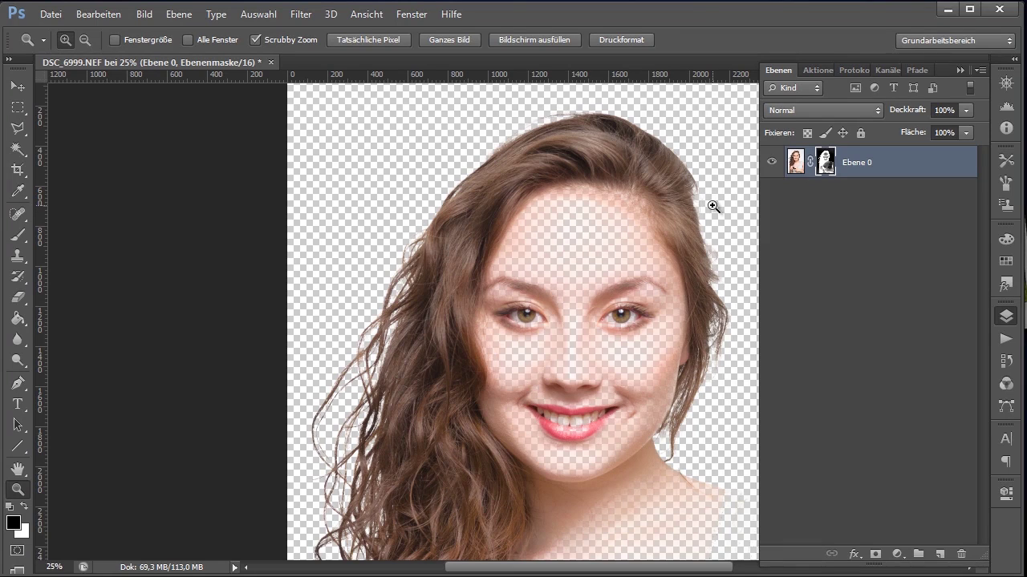
pyautogui.rightClick(487, 369)
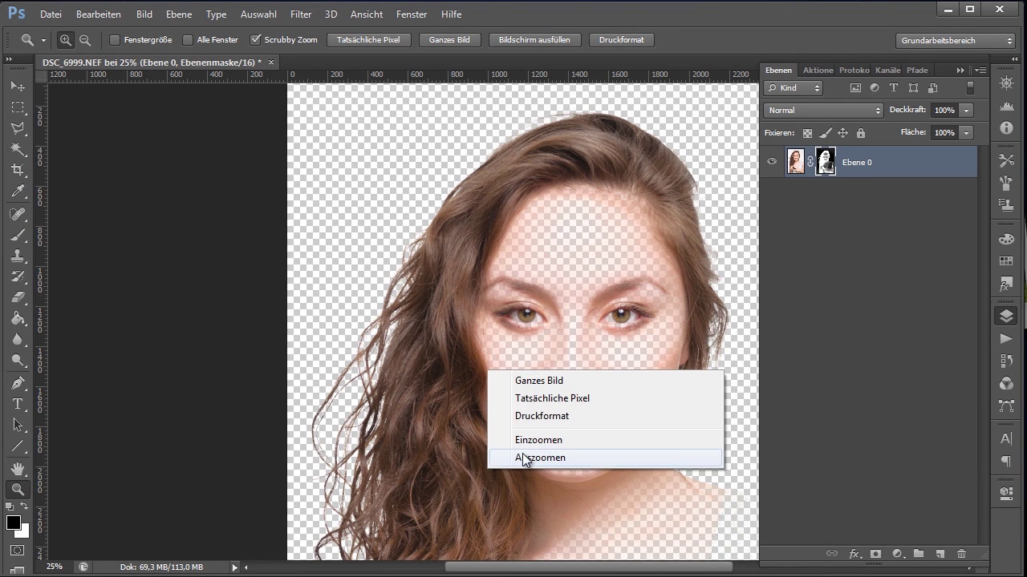
pyautogui.click(525, 458)
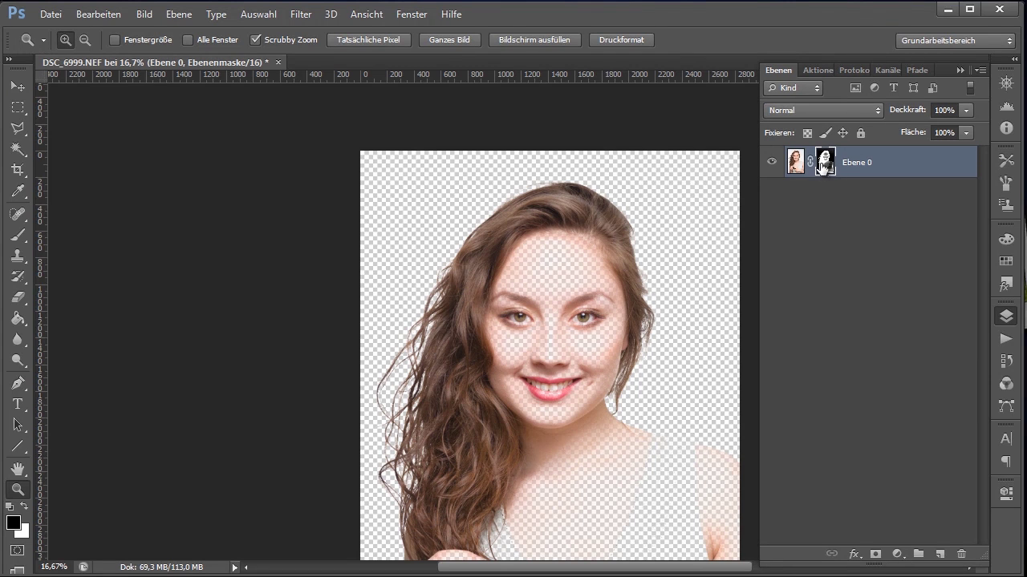
# On Ebene 0's mask, paint the eye area, right shoulder, neck and chest back in white
pyautogui.keyDown('alt'); pyautogui.click(824, 166); pyautogui.keyUp('alt')
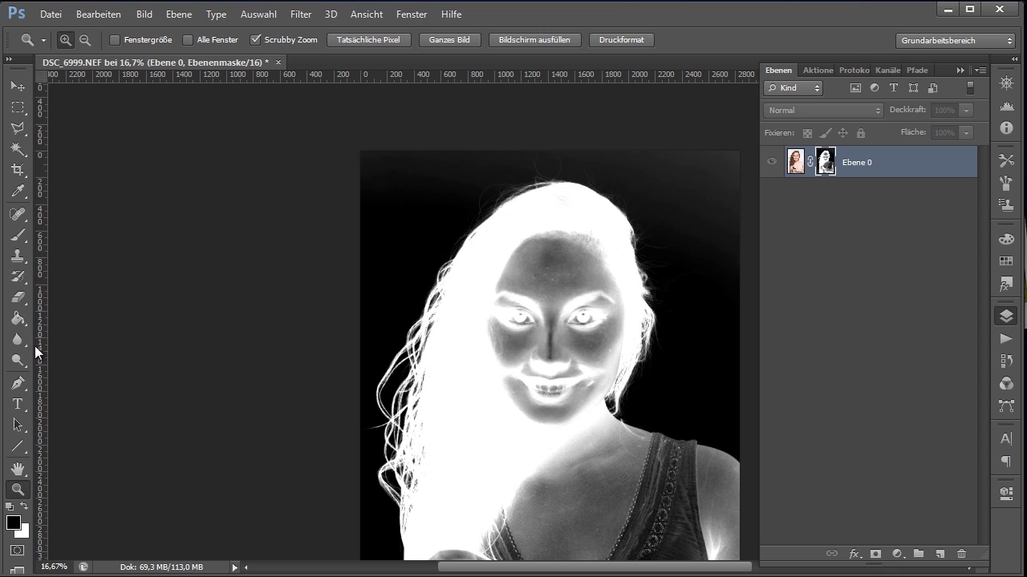
pyautogui.click(18, 235)
pyautogui.click(25, 506)
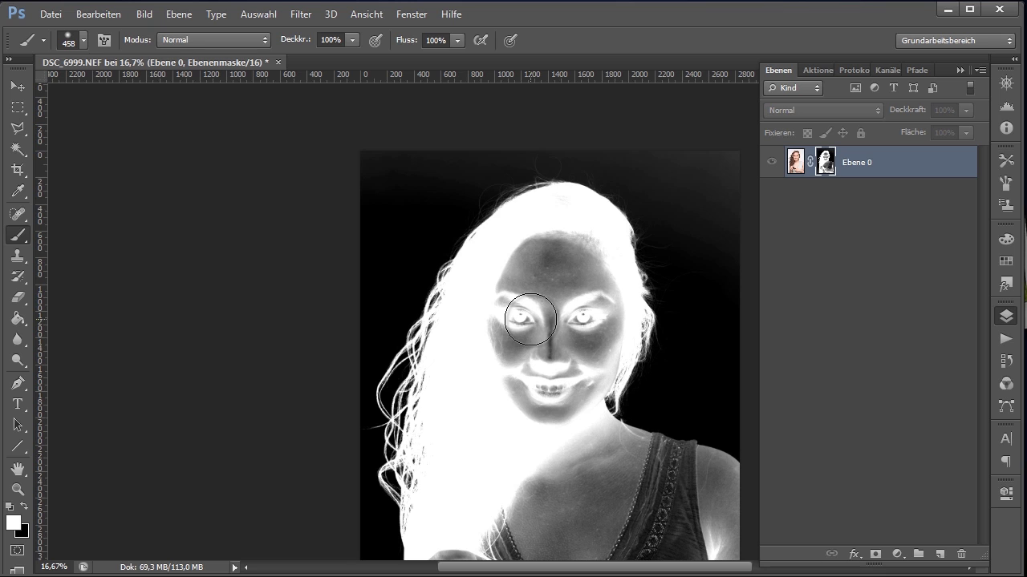
pyautogui.moveTo(518, 297)
pyautogui.mouseDown()
pyautogui.moveTo(490, 314)
pyautogui.moveTo(585, 281)
pyautogui.moveTo(603, 298)
pyautogui.moveTo(550, 412)
pyautogui.moveTo(532, 336)
pyautogui.moveTo(543, 474)
pyautogui.moveTo(637, 470)
pyautogui.moveTo(659, 446)
pyautogui.mouseUp()
pyautogui.moveTo(701, 474)
pyautogui.mouseDown()
pyautogui.moveTo(628, 474)
pyautogui.moveTo(686, 482)
pyautogui.mouseUp()
pyautogui.scroll(-3, 580, 389)
pyautogui.hscroll(2, 580, 390)
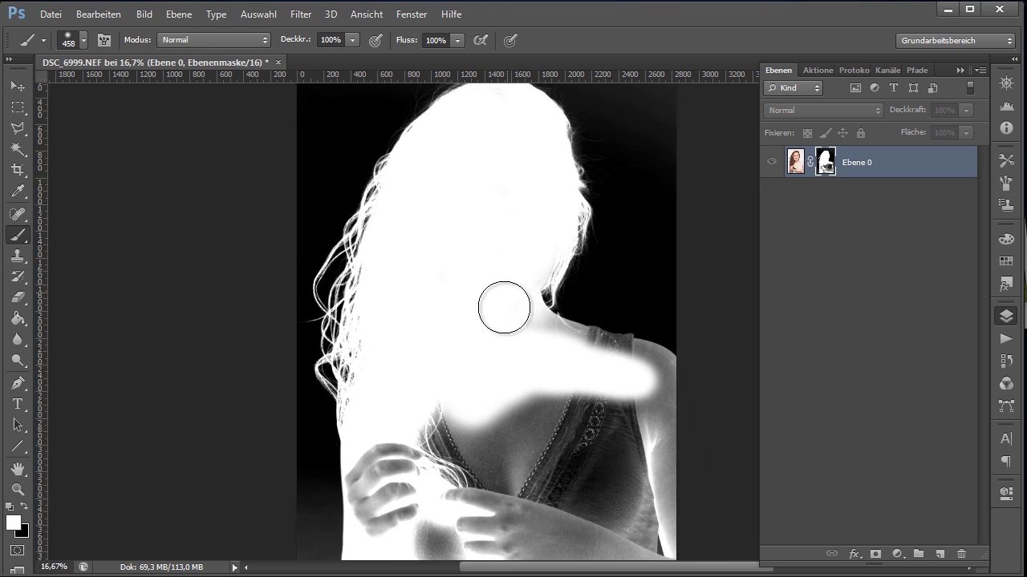
pyautogui.moveTo(521, 340)
pyautogui.mouseDown()
pyautogui.moveTo(562, 397)
pyautogui.moveTo(371, 486)
pyautogui.moveTo(382, 452)
pyautogui.moveTo(387, 510)
pyautogui.moveTo(425, 508)
pyautogui.moveTo(431, 545)
pyautogui.moveTo(477, 515)
pyautogui.moveTo(585, 538)
pyautogui.moveTo(633, 481)
pyautogui.moveTo(530, 545)
pyautogui.moveTo(527, 476)
pyautogui.moveTo(570, 425)
pyautogui.moveTo(458, 431)
pyautogui.moveTo(585, 415)
pyautogui.moveTo(568, 390)
pyautogui.moveTo(633, 411)
pyautogui.moveTo(666, 484)
pyautogui.moveTo(669, 426)
pyautogui.moveTo(655, 390)
pyautogui.moveTo(559, 357)
pyautogui.mouseUp()
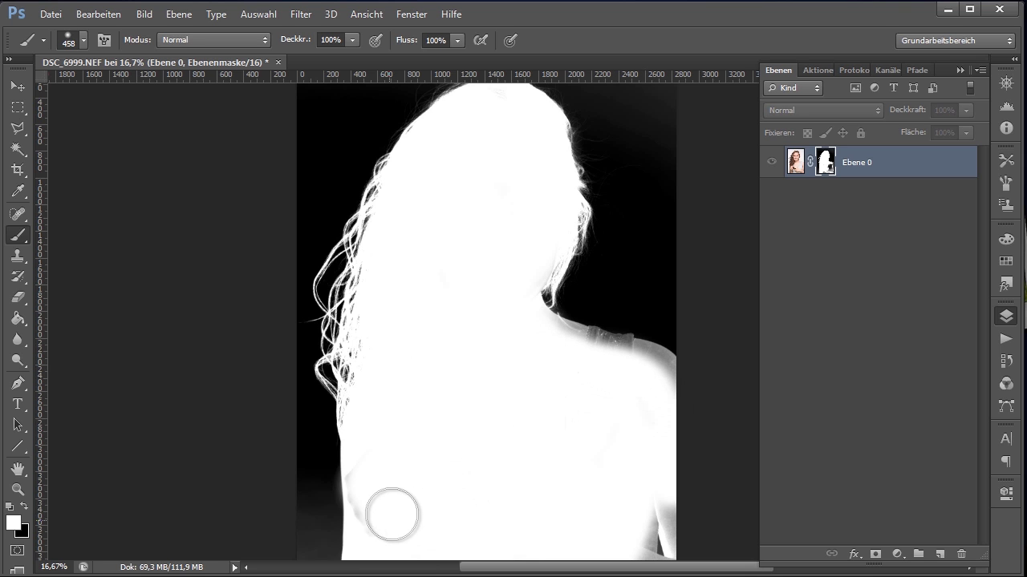
# With an 81 px white brush, paint the grey neck and shoulder fringe of the mask solid
pyautogui.click(18, 489)
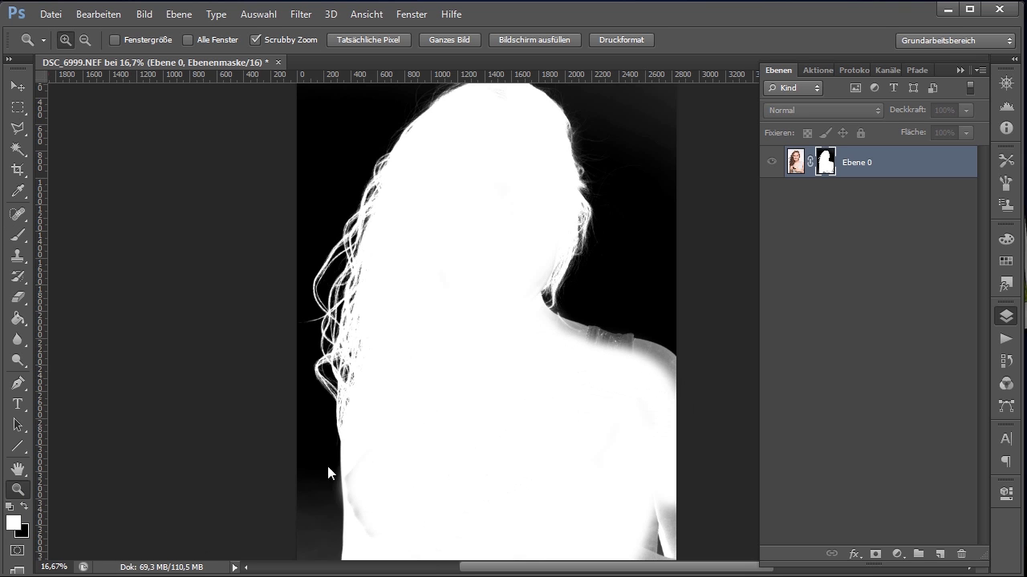
pyautogui.moveTo(582, 328); pyautogui.dragTo(671, 360)
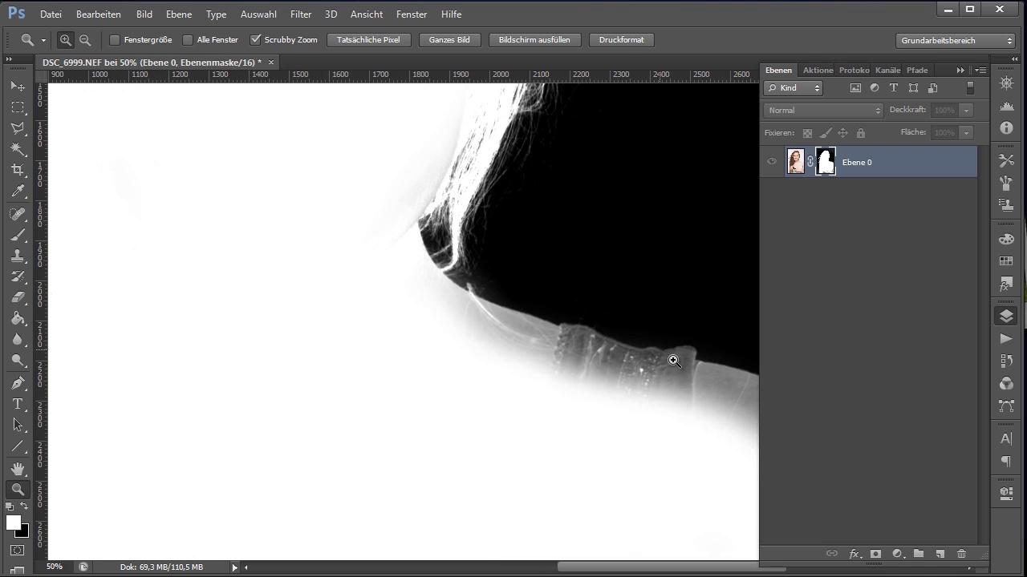
pyautogui.moveTo(577, 365); pyautogui.dragTo(487, 345)
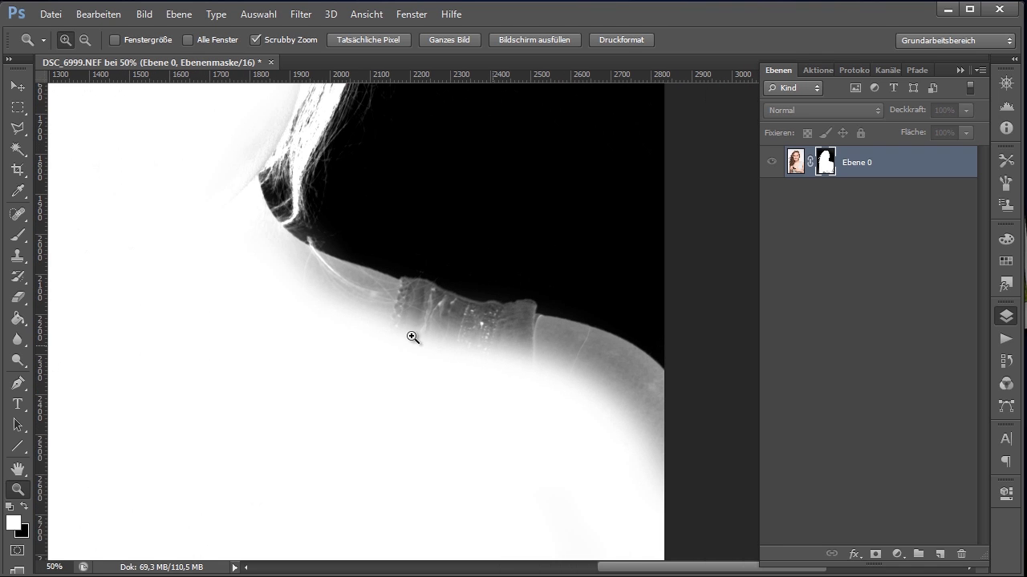
pyautogui.click(18, 235)
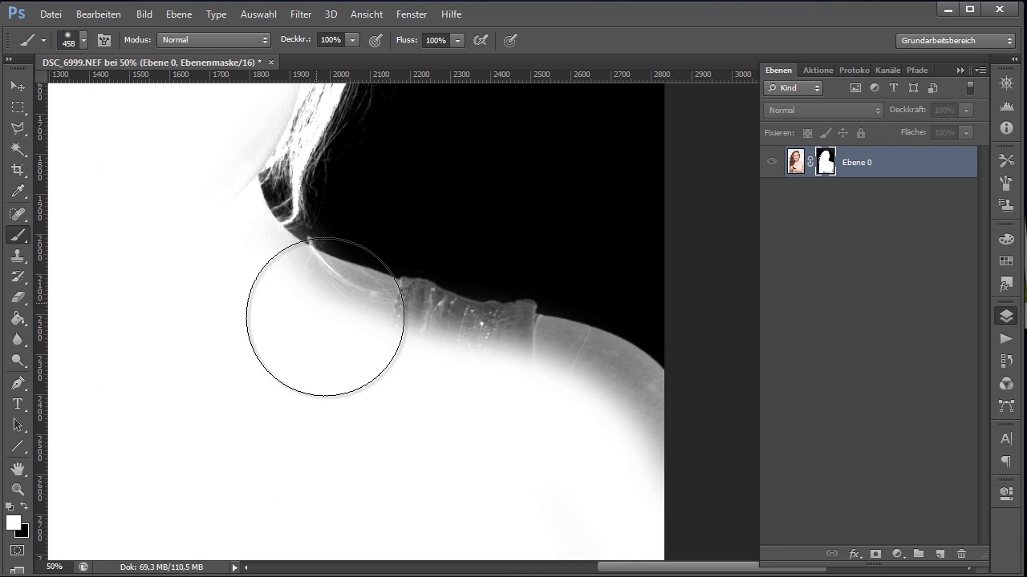
pyautogui.moveTo(308, 363); pyautogui.dragTo(259, 359)
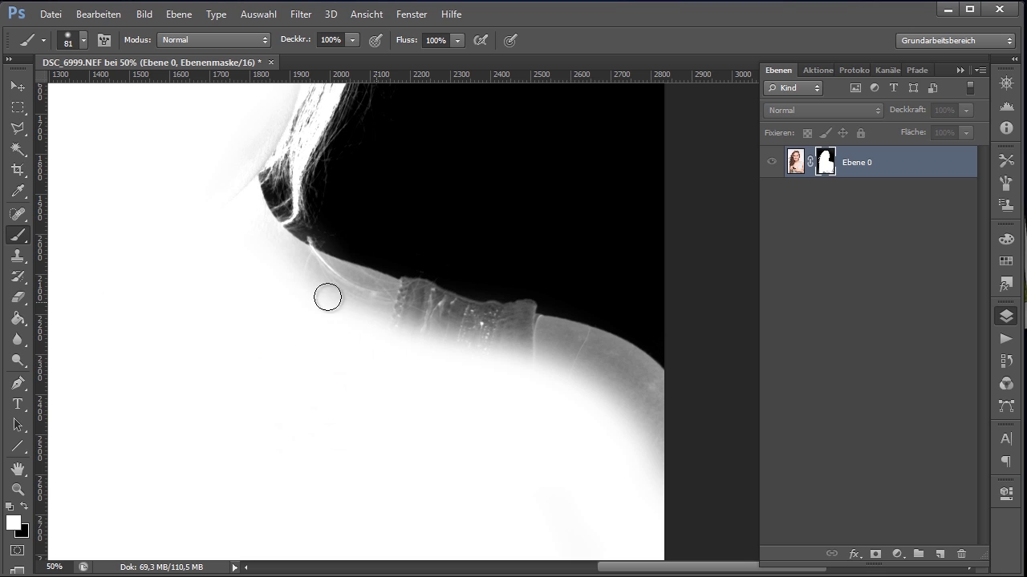
pyautogui.moveTo(296, 282)
pyautogui.mouseDown()
pyautogui.moveTo(343, 286)
pyautogui.moveTo(291, 264)
pyautogui.moveTo(256, 227)
pyautogui.moveTo(238, 176)
pyautogui.moveTo(248, 199)
pyautogui.moveTo(273, 115)
pyautogui.moveTo(252, 156)
pyautogui.moveTo(298, 89)
pyautogui.moveTo(247, 173)
pyautogui.mouseUp()
pyautogui.moveTo(412, 326)
pyautogui.mouseDown()
pyautogui.moveTo(304, 289)
pyautogui.moveTo(375, 289)
pyautogui.moveTo(291, 256)
pyautogui.moveTo(355, 286)
pyautogui.moveTo(412, 288)
pyautogui.moveTo(473, 313)
pyautogui.moveTo(459, 315)
pyautogui.moveTo(522, 307)
pyautogui.moveTo(526, 326)
pyautogui.moveTo(614, 350)
pyautogui.moveTo(618, 375)
pyautogui.moveTo(634, 367)
pyautogui.moveTo(655, 385)
pyautogui.moveTo(631, 356)
pyautogui.moveTo(602, 346)
pyautogui.moveTo(405, 307)
pyautogui.moveTo(474, 366)
pyautogui.moveTo(582, 355)
pyautogui.moveTo(642, 393)
pyautogui.moveTo(618, 426)
pyautogui.moveTo(650, 394)
pyautogui.moveTo(649, 435)
pyautogui.moveTo(567, 401)
pyautogui.mouseUp()
pyautogui.hotkey('ctrl', '0')
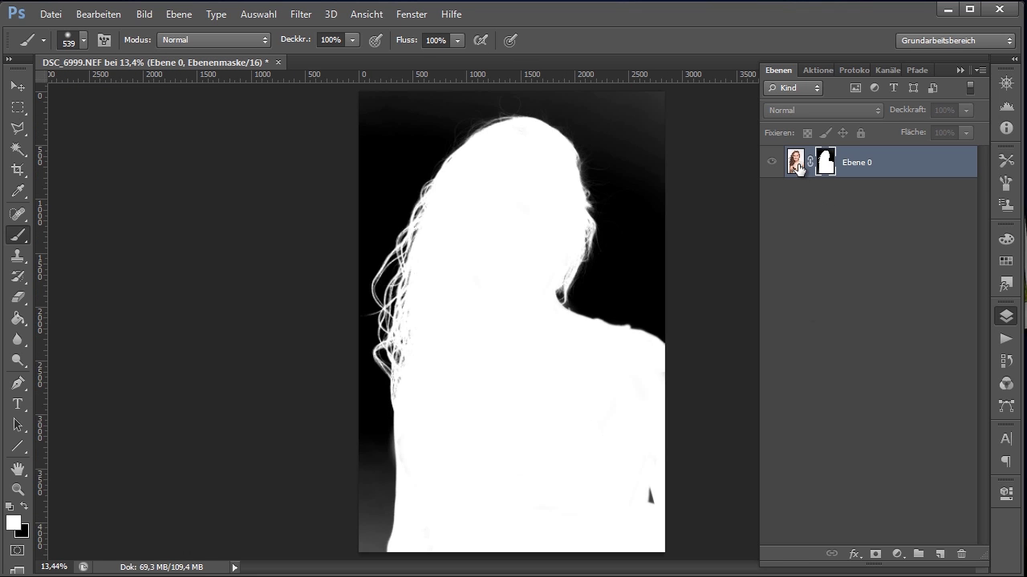
# Show Ebene 0's photo again and add an empty layer, Ebene 1, beneath it
pyautogui.click(796, 164)
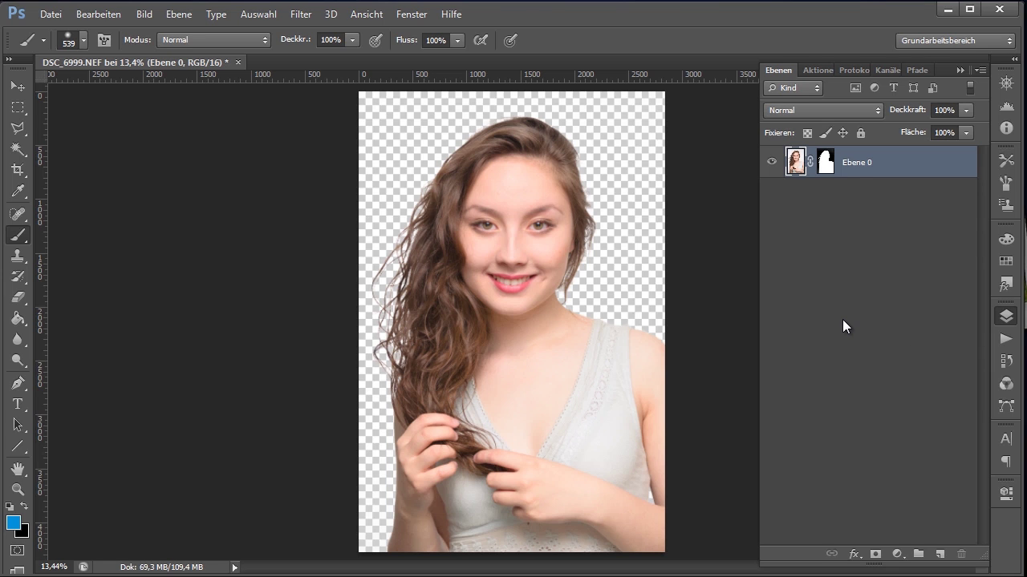
pyautogui.click(940, 555)
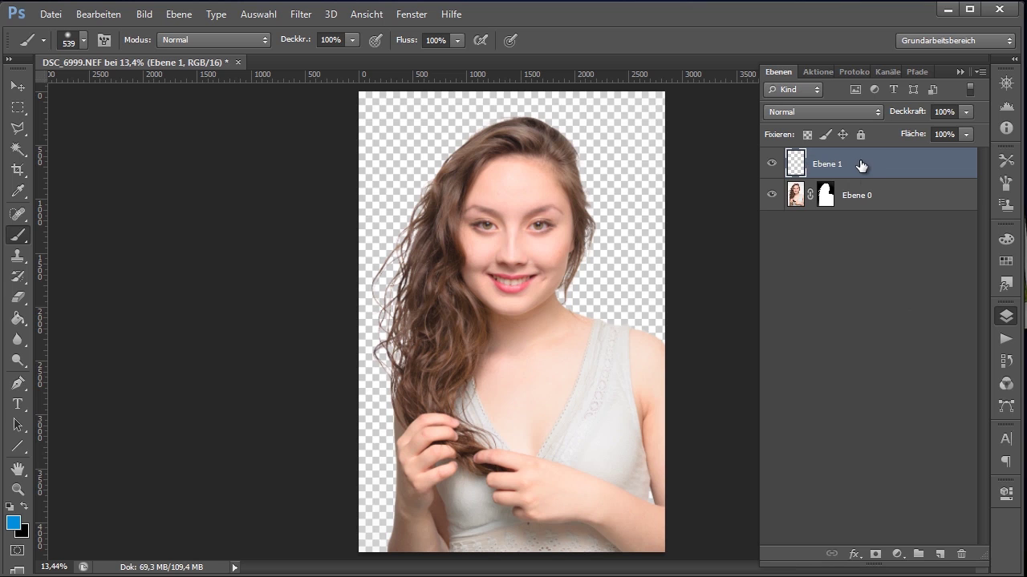
pyautogui.moveTo(863, 165); pyautogui.dragTo(841, 208)
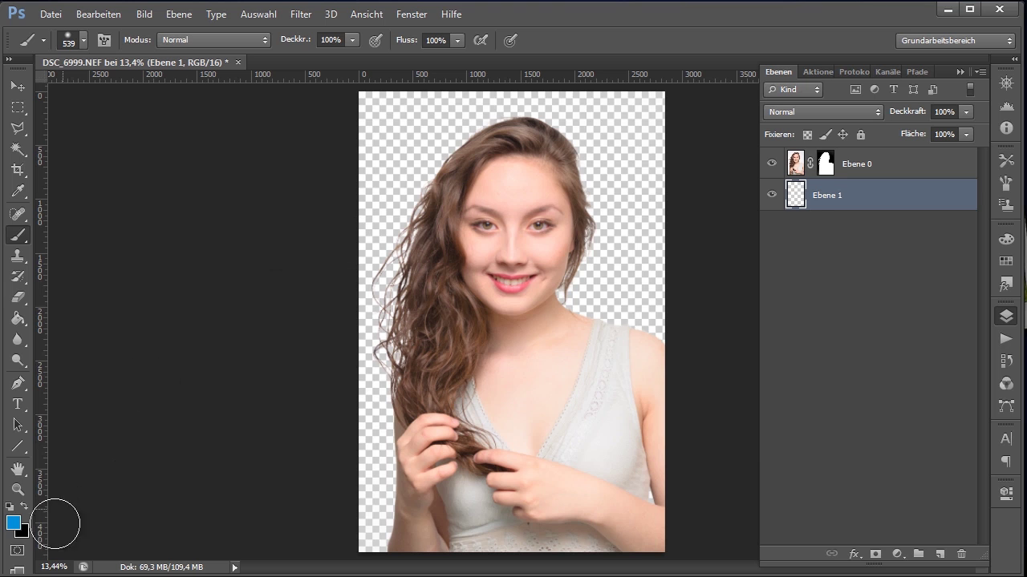
# Set the foreground colour to blue #2c97d5 in the Farbwähler
pyautogui.click(13, 523)
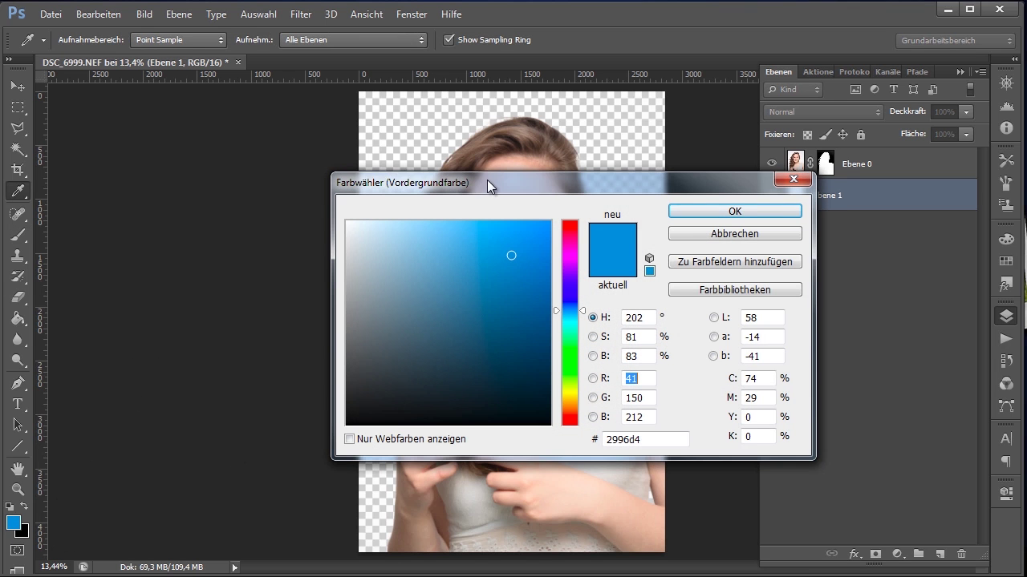
pyautogui.moveTo(487, 184); pyautogui.dragTo(441, 189)
pyautogui.click(457, 257)
pyautogui.moveTo(486, 194); pyautogui.dragTo(278, 280)
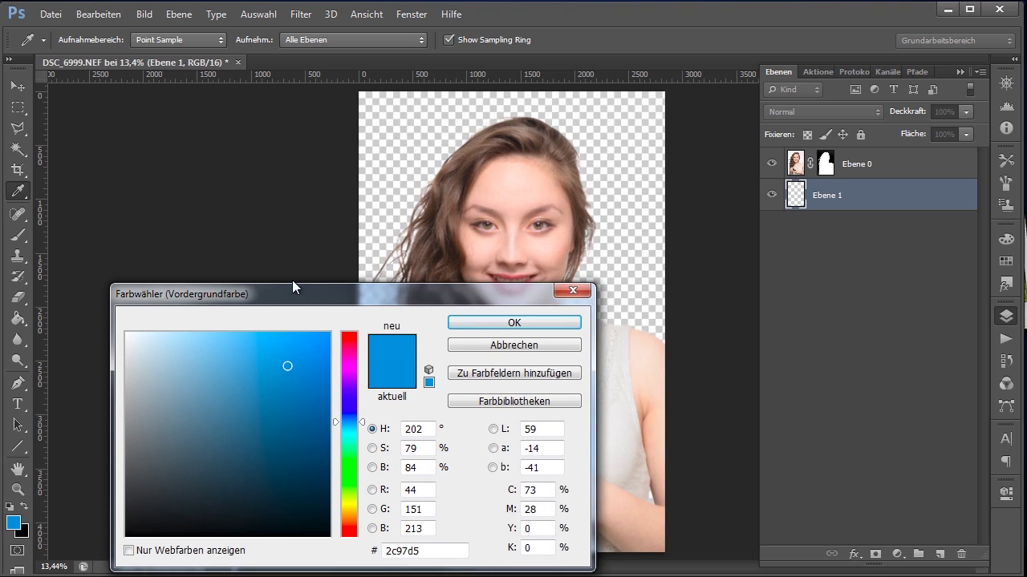
pyautogui.click(447, 309)
pyautogui.press('b')
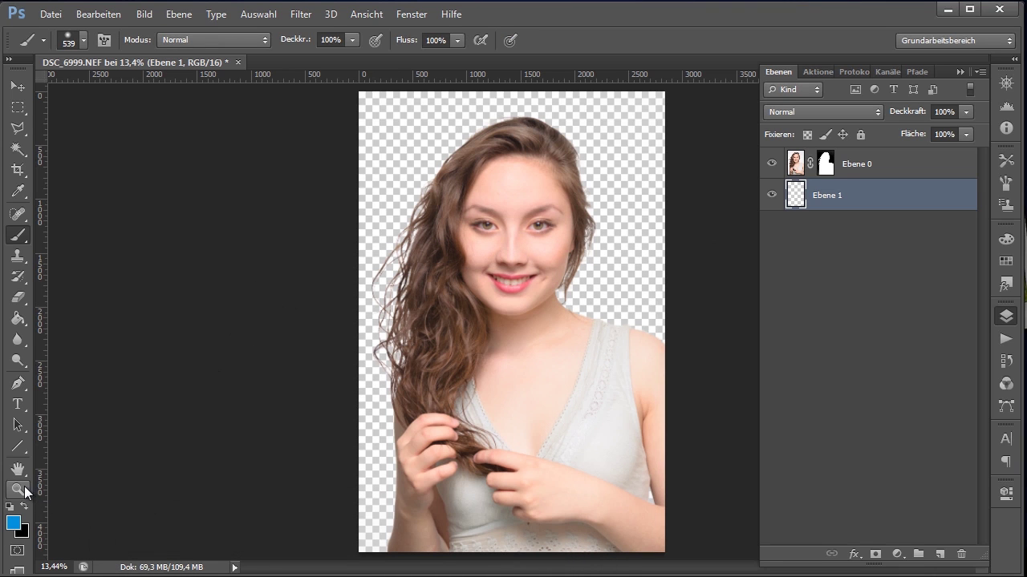
# Fill Ebene 1 with the blue using the Paint Bucket, then zoom in on the hair
pyautogui.click(18, 319)
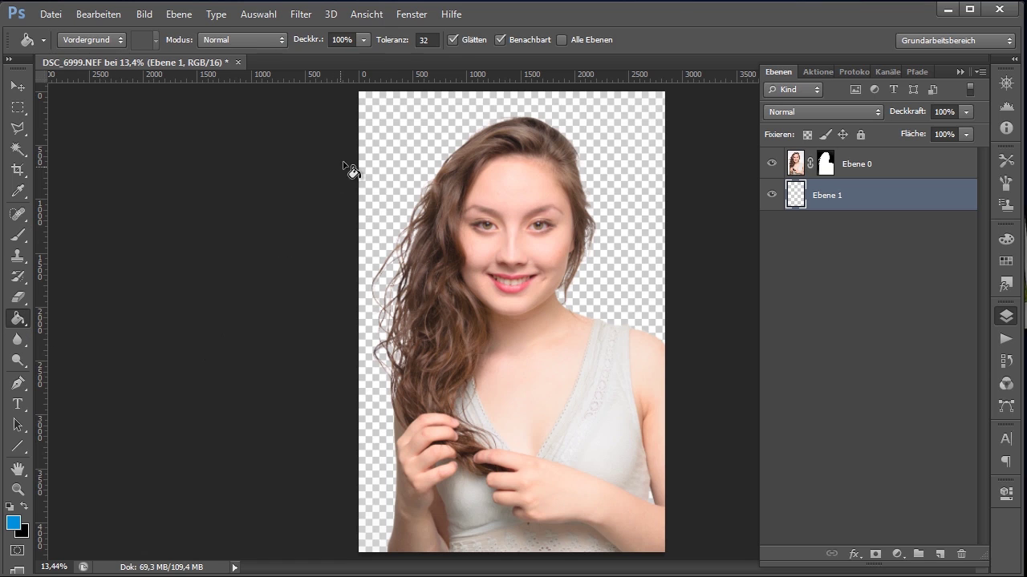
pyautogui.click(362, 207)
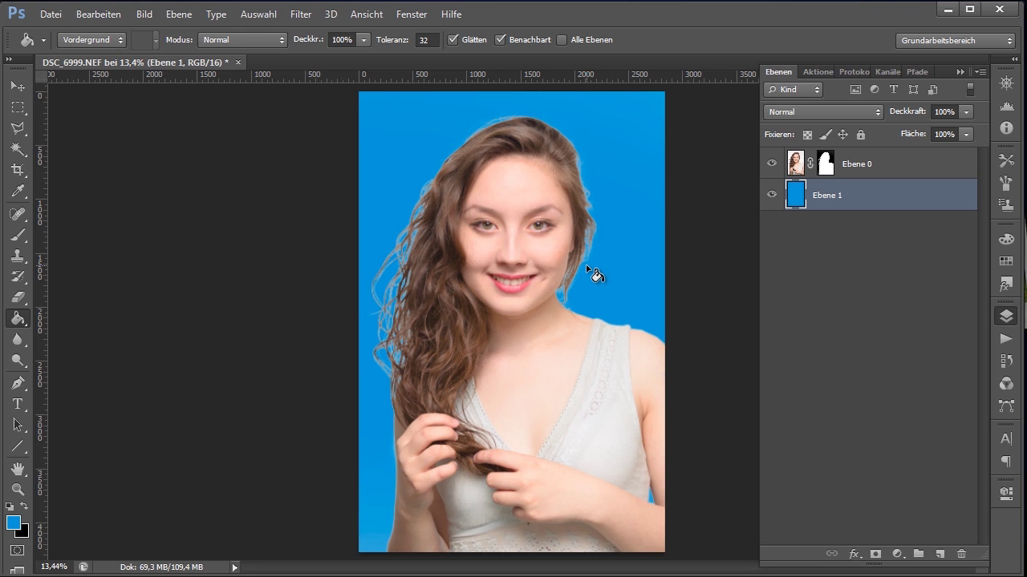
pyautogui.click(17, 490)
pyautogui.click(403, 236)
# Zoom in on the hair, add a new layer Ebene 2, and move it above Ebene 0
pyautogui.click(393, 287)
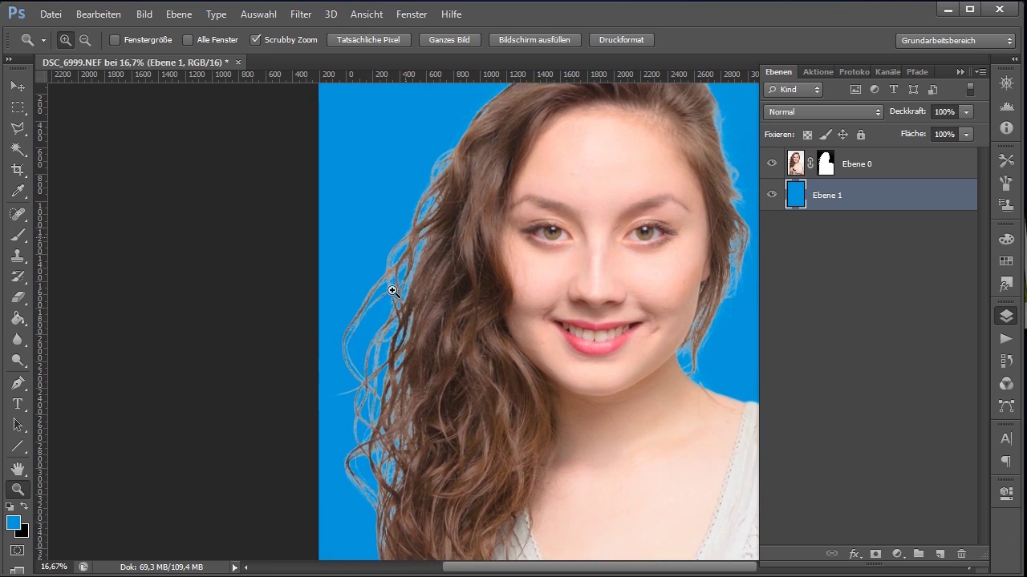
pyautogui.moveTo(463, 296); pyautogui.dragTo(549, 282)
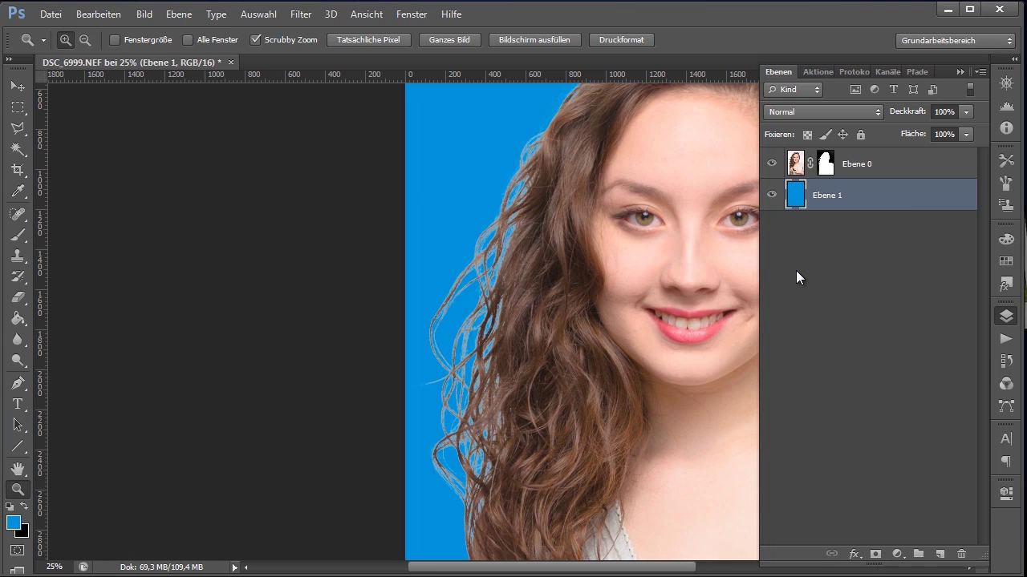
pyautogui.click(940, 555)
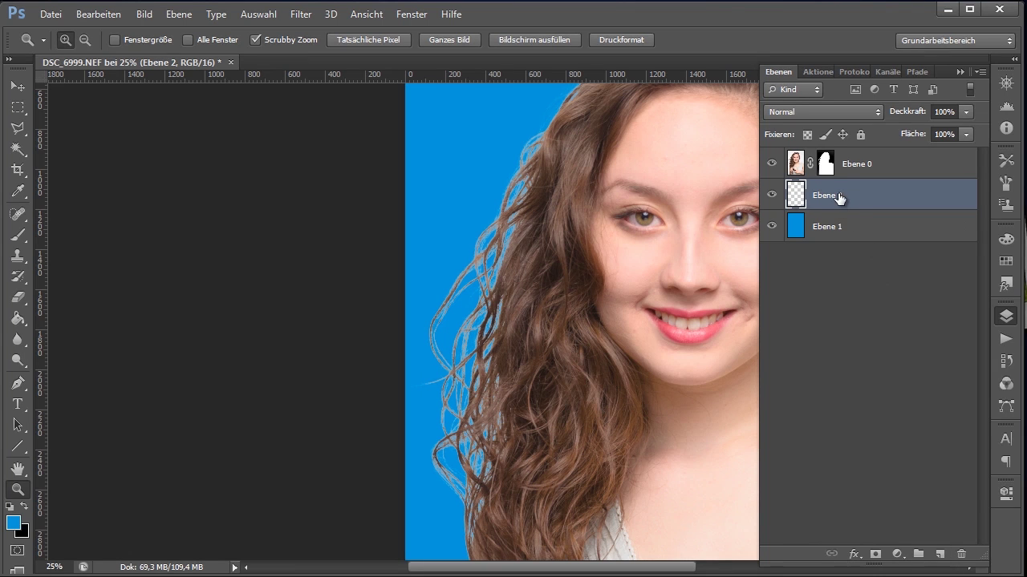
pyautogui.moveTo(844, 197); pyautogui.dragTo(840, 159)
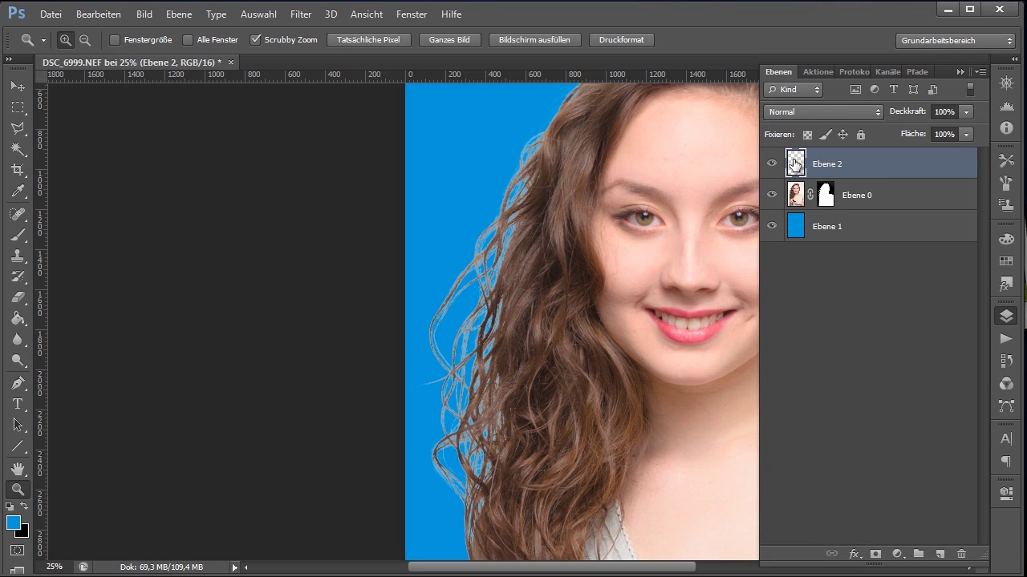
# Clip Ebene 2 to Ebene 0, set the foreground colour to black, and pick the Brush tool
pyautogui.rightClick(848, 164)
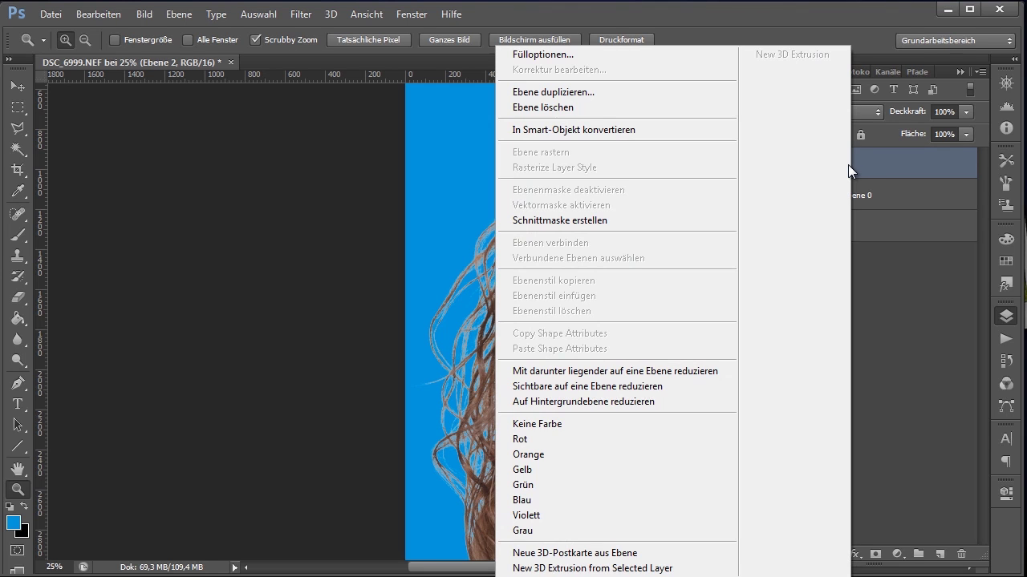
pyautogui.click(562, 221)
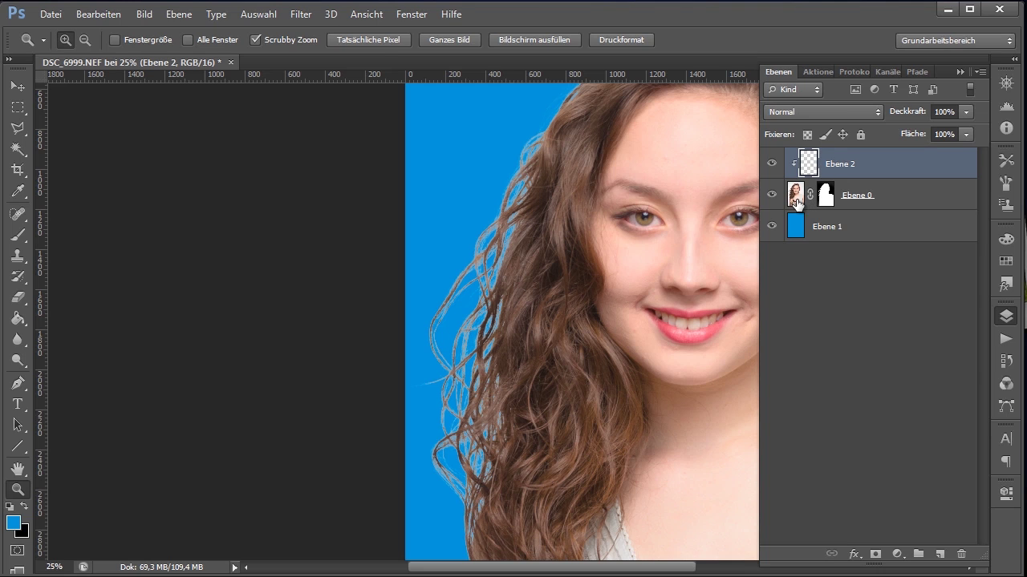
pyautogui.click(24, 509)
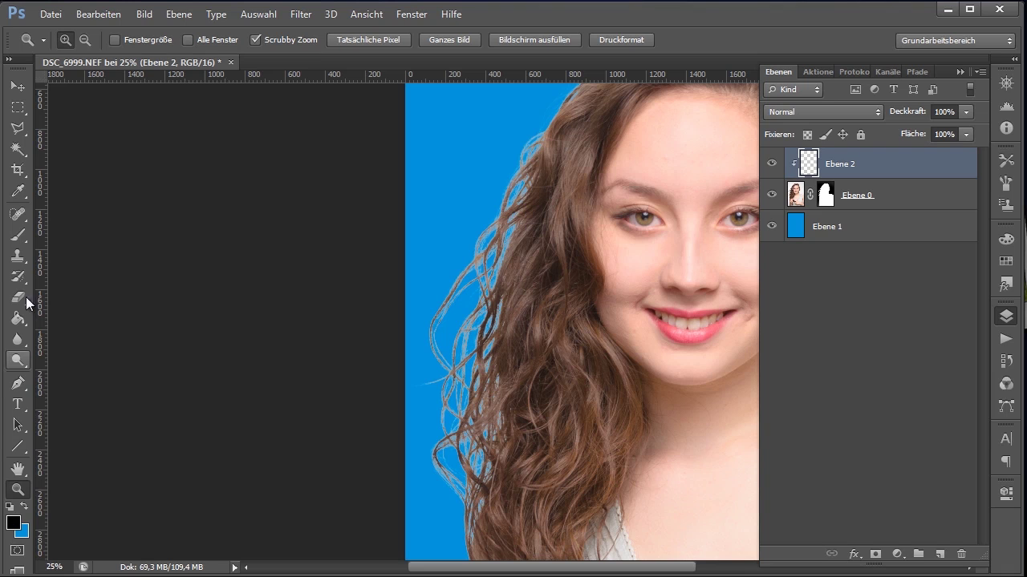
pyautogui.click(18, 235)
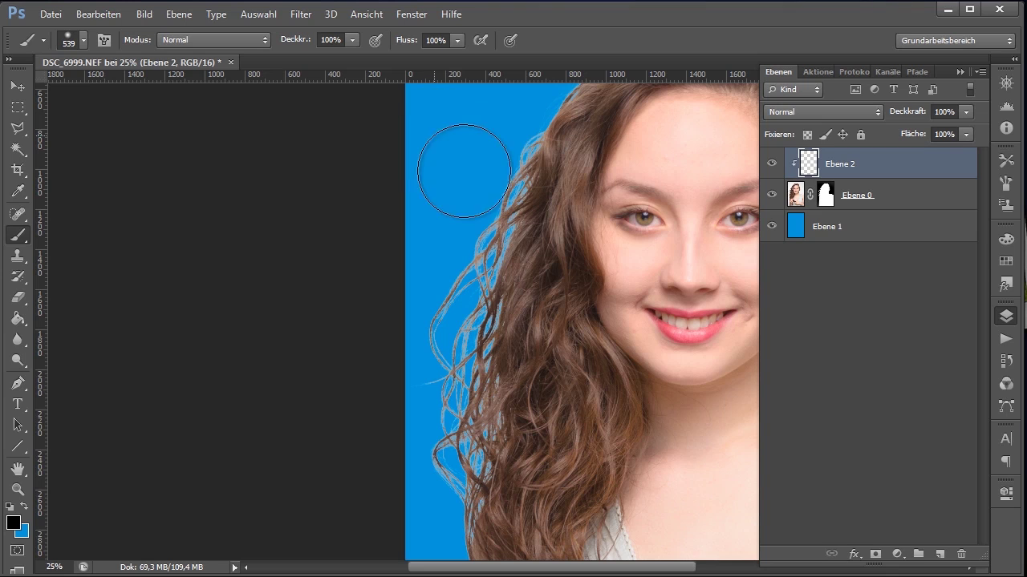
# Paint a soft black test stroke over the cheek and mouth, then undo it
pyautogui.moveTo(510, 188); pyautogui.dragTo(585, 257)
pyautogui.moveTo(681, 347); pyautogui.dragTo(706, 353)
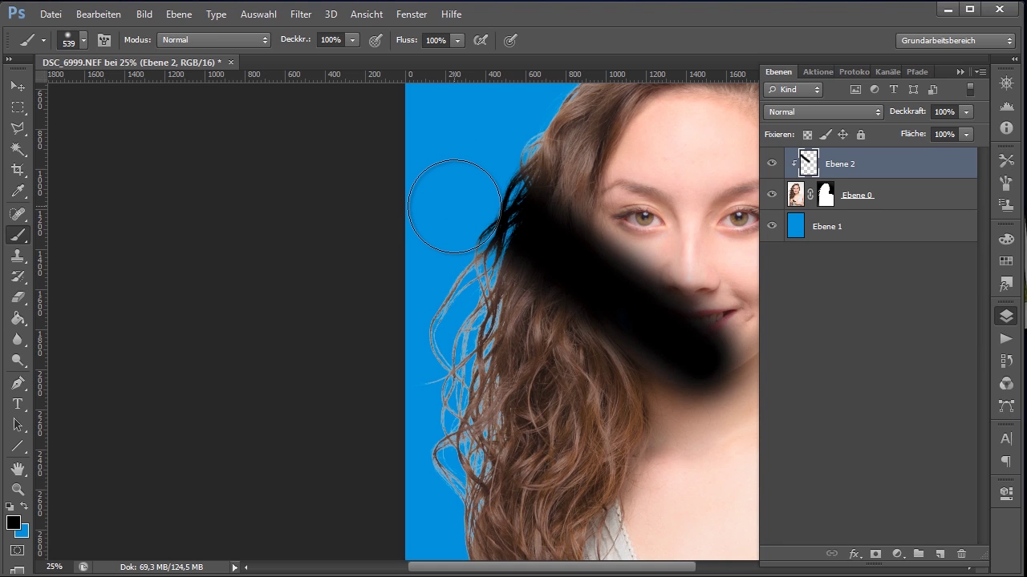
pyautogui.hotkey('ctrl', 'z')
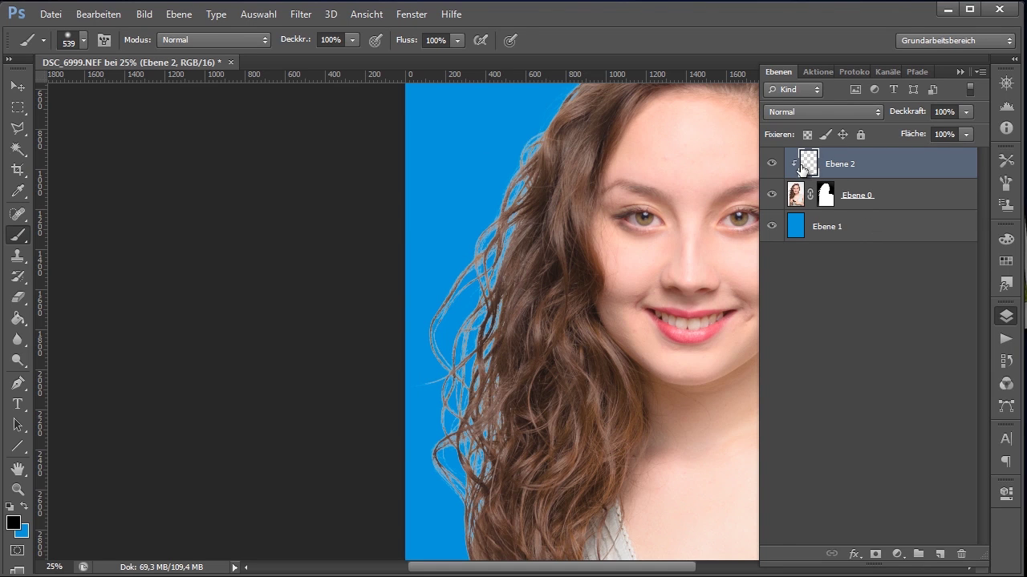
# Set Ebene 2's blend mode to Abdunkeln (Darken) and pick the Clone Stamp tool
pyautogui.click(797, 112)
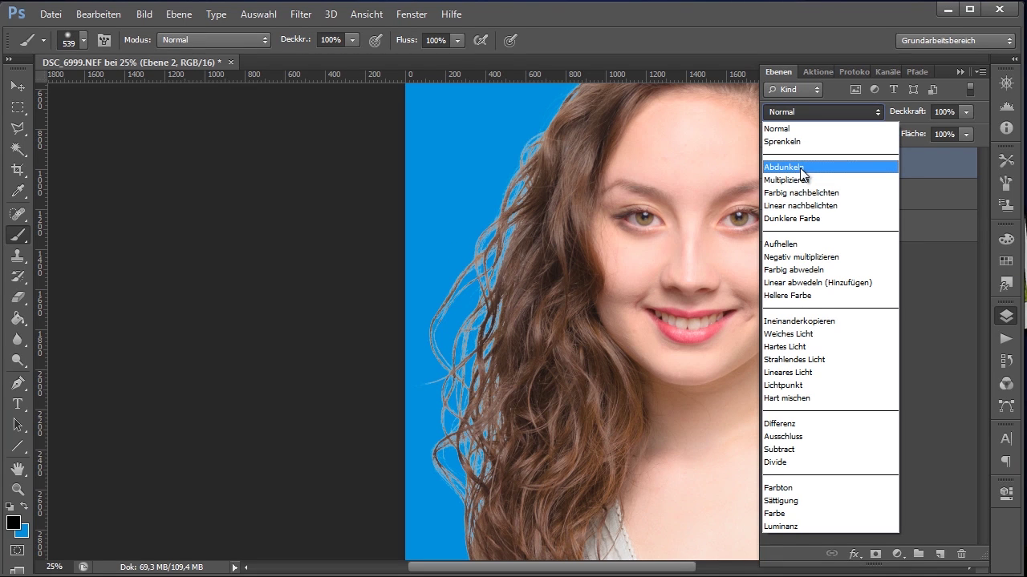
pyautogui.click(802, 167)
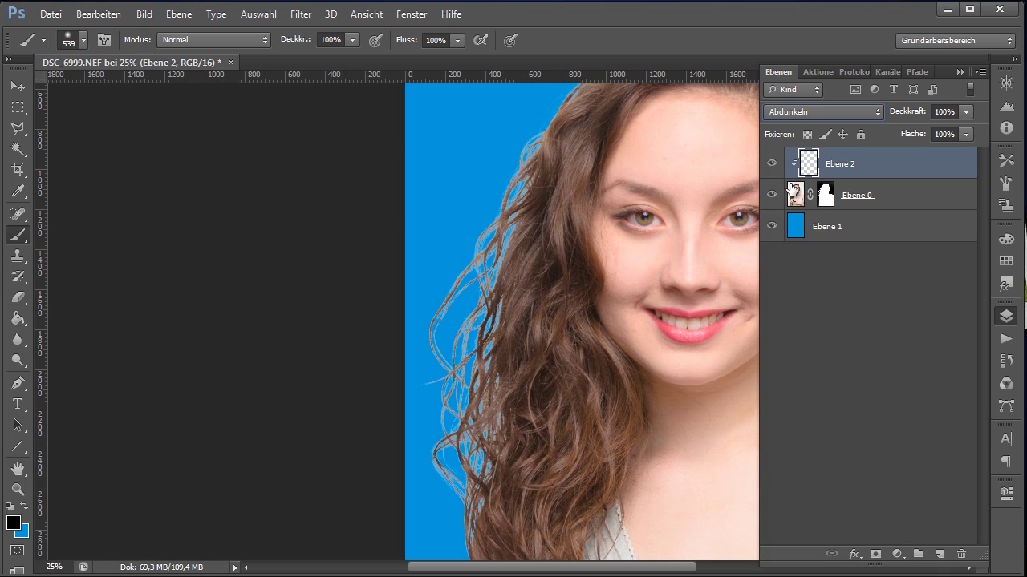
pyautogui.click(16, 260)
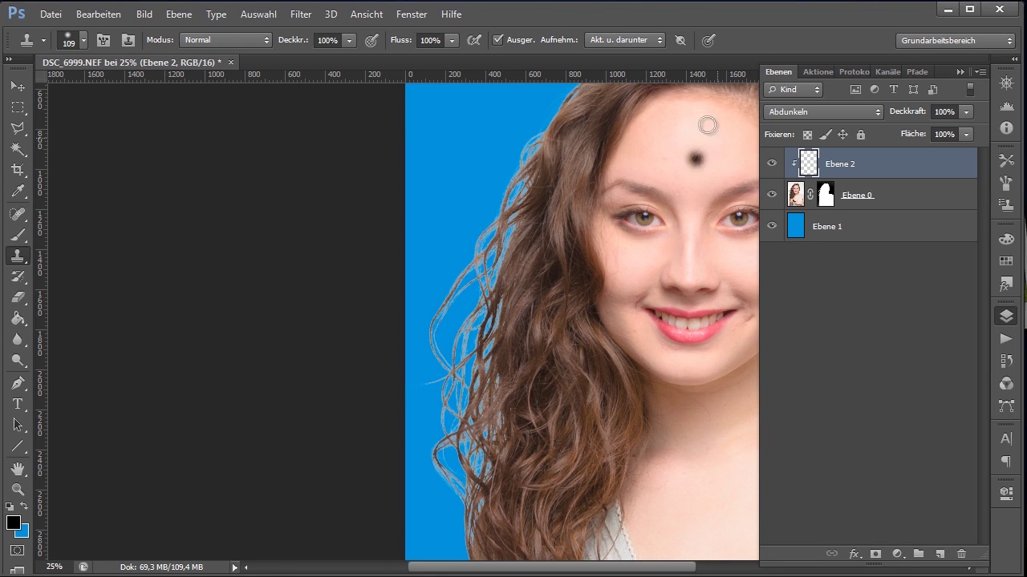
# Undo a test clone stroke, then sample nearby hair and cover the blue gap in the hair
pyautogui.moveTo(703, 129)
pyautogui.mouseDown()
pyautogui.moveTo(674, 161)
pyautogui.moveTo(705, 135)
pyautogui.mouseUp()
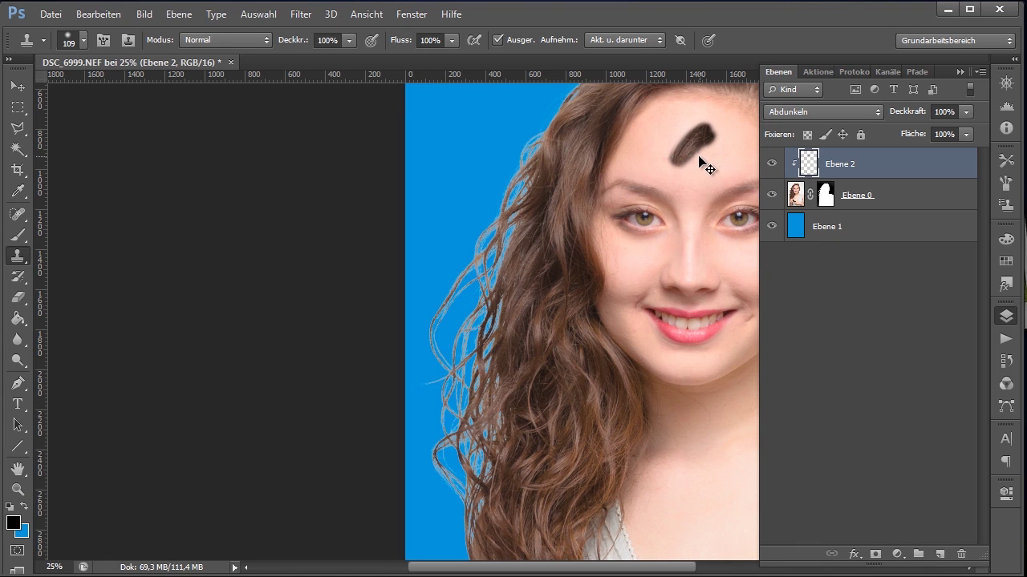
pyautogui.hotkey('ctrl', 'z')
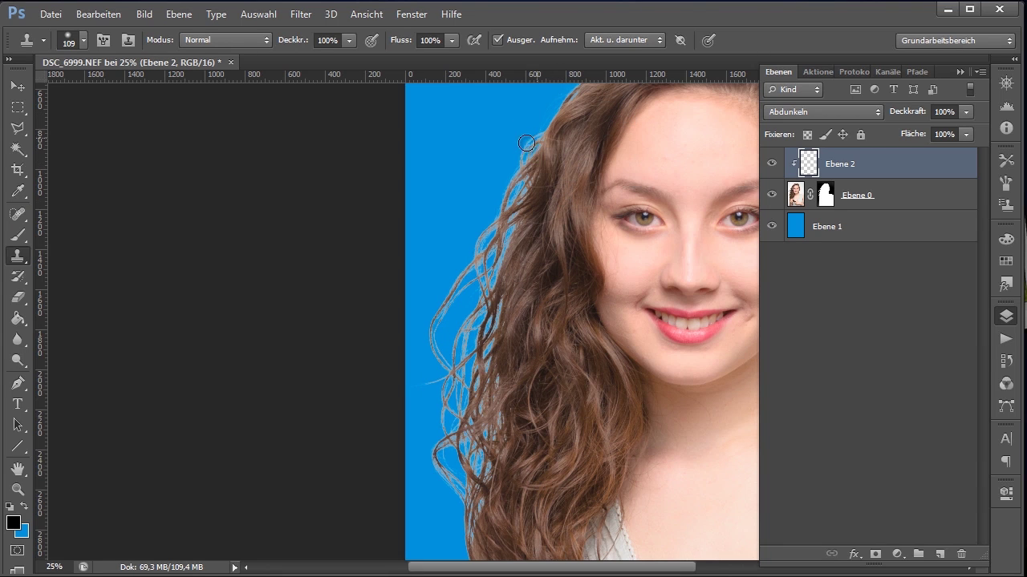
pyautogui.keyDown('alt'); pyautogui.click(565, 161); pyautogui.keyUp('alt')
pyautogui.moveTo(541, 134)
pyautogui.mouseDown()
pyautogui.moveTo(523, 165)
pyautogui.moveTo(568, 96)
pyautogui.moveTo(558, 111)
pyautogui.mouseUp()
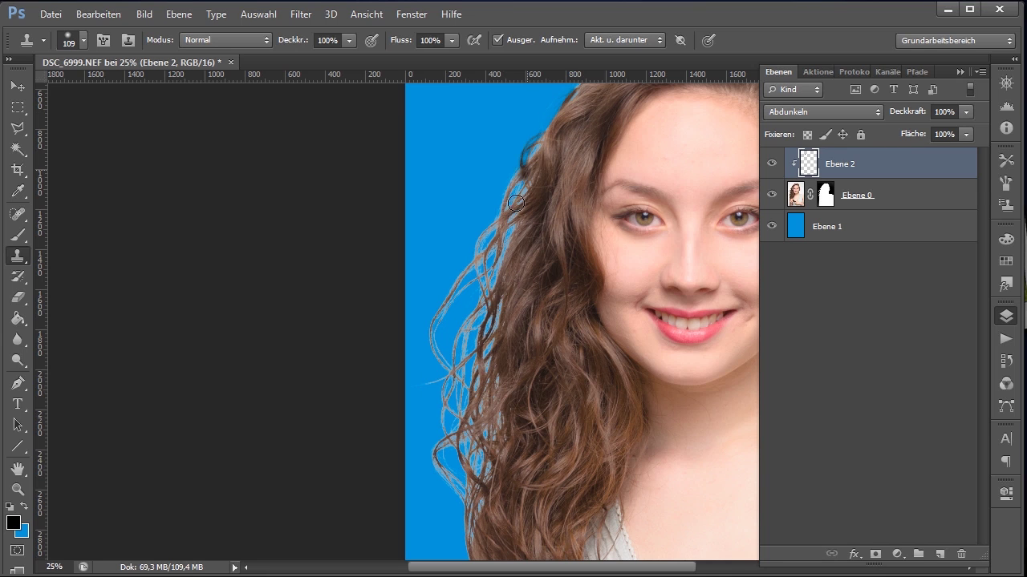
# Clone darker hair over the pale strands down the left hair edge, then zoom out to fit
pyautogui.moveTo(519, 169)
pyautogui.mouseDown()
pyautogui.moveTo(496, 285)
pyautogui.moveTo(510, 241)
pyautogui.moveTo(497, 247)
pyautogui.moveTo(491, 229)
pyautogui.moveTo(484, 281)
pyautogui.moveTo(531, 278)
pyautogui.mouseUp()
pyautogui.moveTo(456, 282)
pyautogui.mouseDown()
pyautogui.moveTo(456, 291)
pyautogui.moveTo(486, 245)
pyautogui.mouseUp()
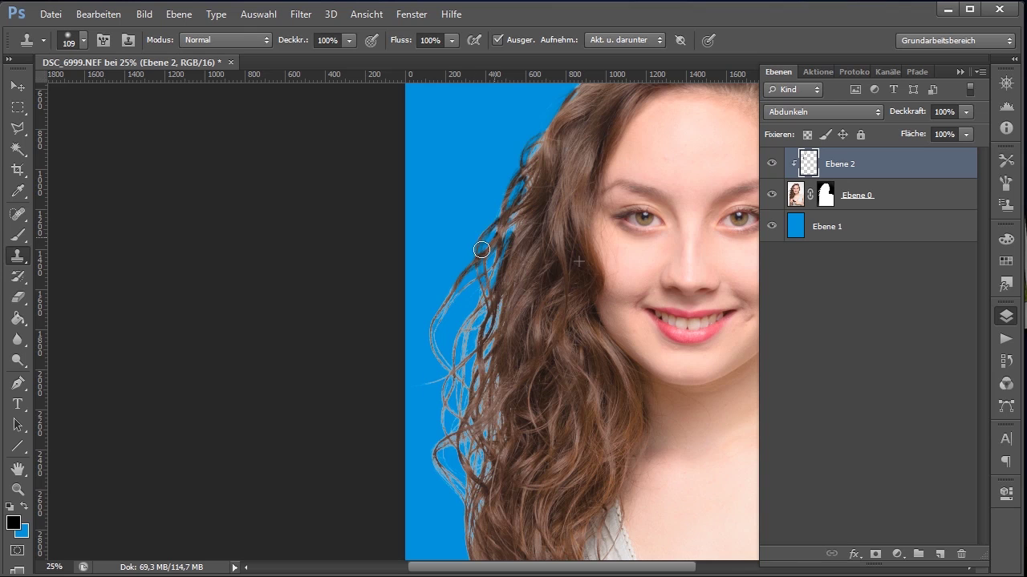
pyautogui.moveTo(474, 326)
pyautogui.mouseDown()
pyautogui.moveTo(442, 311)
pyautogui.moveTo(436, 332)
pyautogui.moveTo(452, 331)
pyautogui.moveTo(453, 373)
pyautogui.moveTo(457, 329)
pyautogui.moveTo(468, 337)
pyautogui.moveTo(473, 323)
pyautogui.moveTo(447, 298)
pyautogui.moveTo(481, 287)
pyautogui.moveTo(506, 223)
pyautogui.moveTo(557, 252)
pyautogui.moveTo(511, 214)
pyautogui.moveTo(522, 229)
pyautogui.moveTo(534, 161)
pyautogui.mouseUp()
pyautogui.click(542, 148)
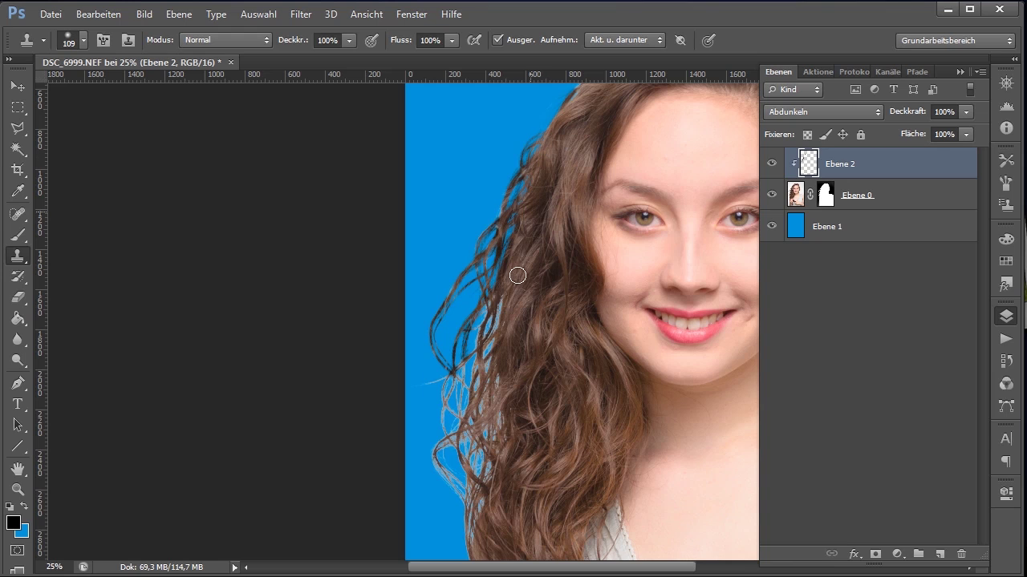
pyautogui.moveTo(481, 310)
pyautogui.mouseDown()
pyautogui.moveTo(471, 423)
pyautogui.moveTo(447, 390)
pyautogui.moveTo(442, 477)
pyautogui.moveTo(475, 441)
pyautogui.mouseUp()
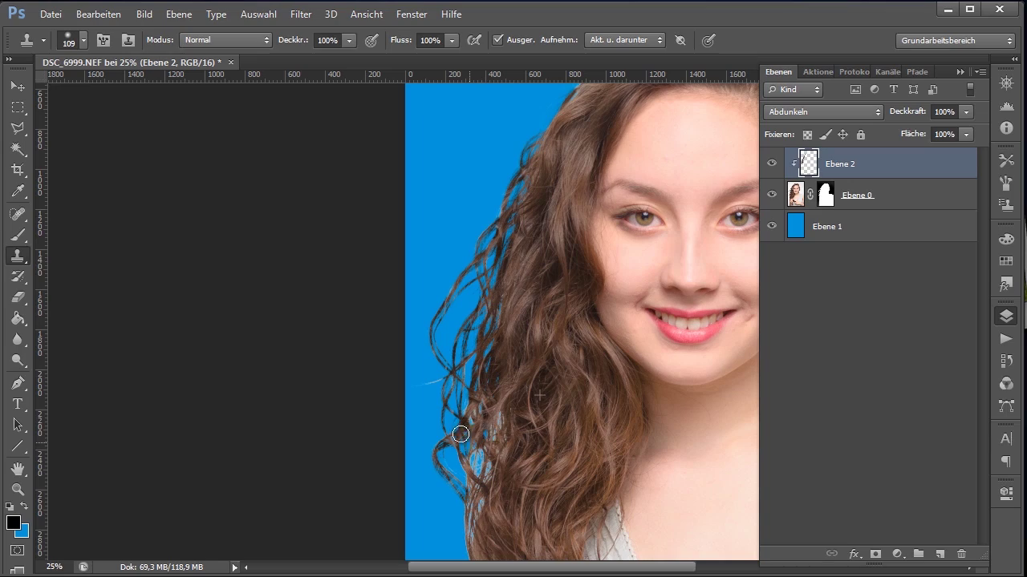
pyautogui.hotkey('ctrl', '0')
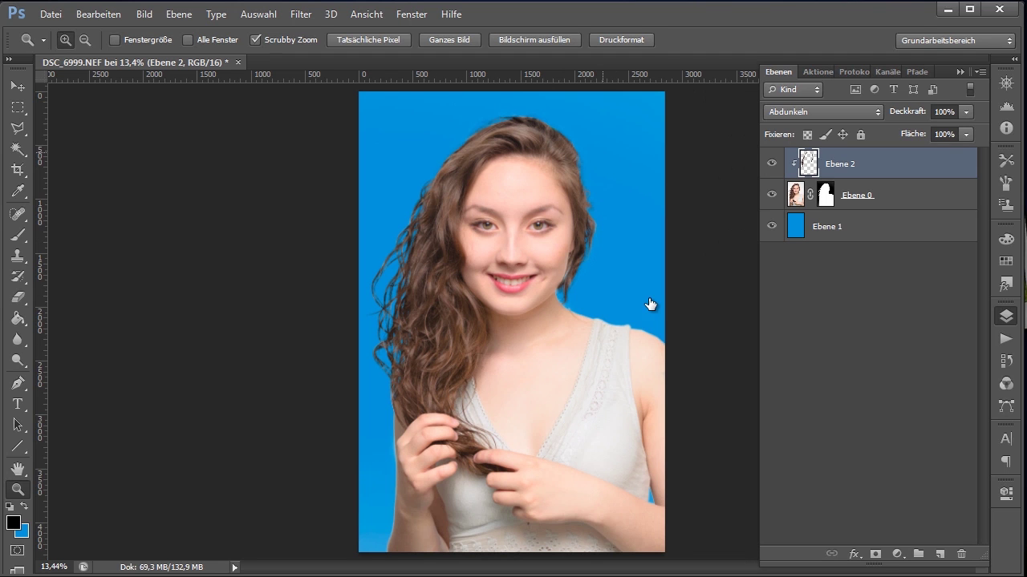
# Toggle Ebene 2 to compare, set its opacity to 73%, and select Ebene 1
pyautogui.hotkey('ctrl', ',')
pyautogui.hotkey('ctrl', ',')
pyautogui.hotkey('ctrl', ',')
pyautogui.hotkey('ctrl', ',')
pyautogui.hotkey('ctrl', ',')
pyautogui.hotkey('ctrl', ',')
pyautogui.hotkey('ctrl', ',')
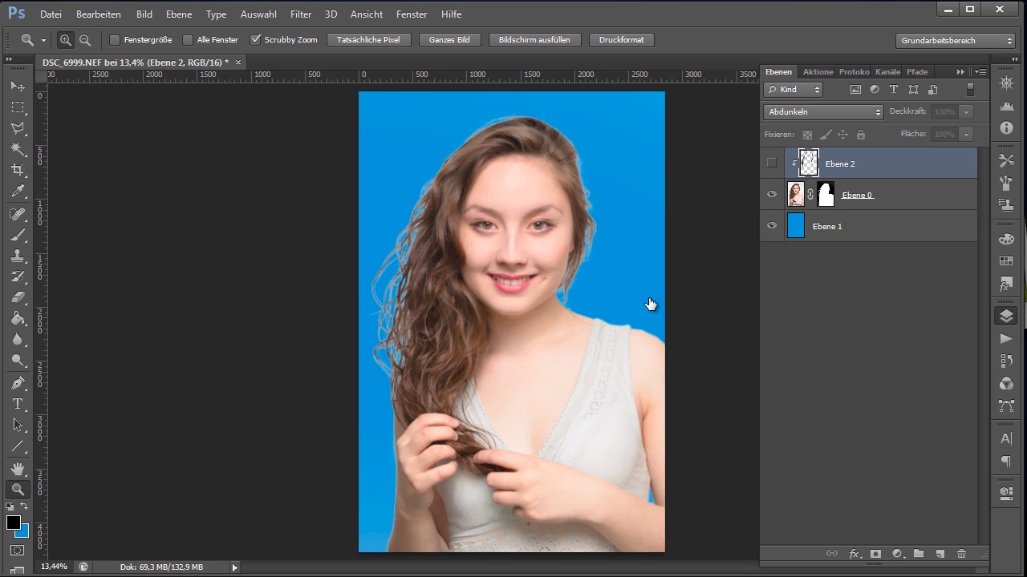
pyautogui.hotkey('ctrl', ',')
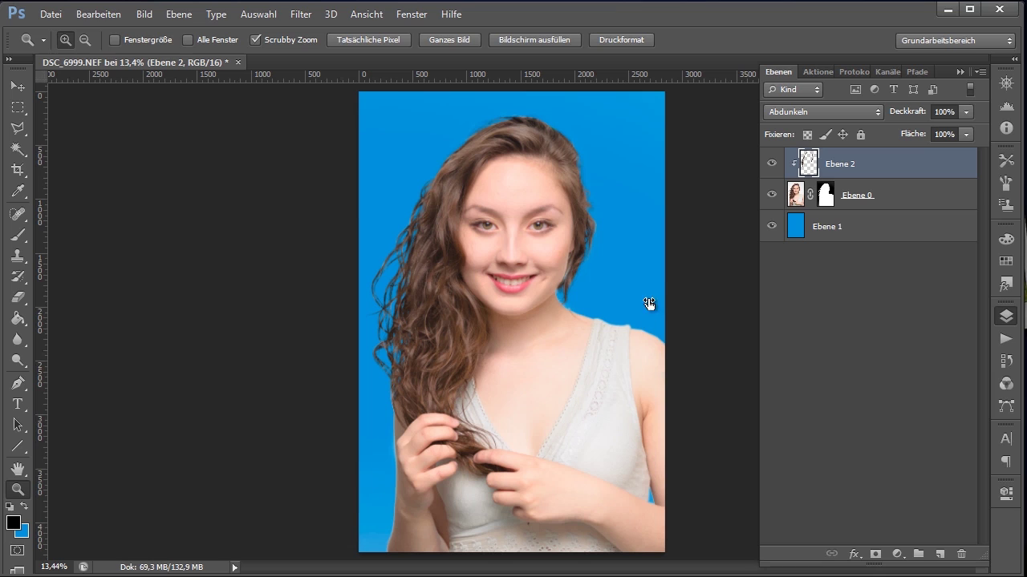
pyautogui.press('7')
pyautogui.press('9')
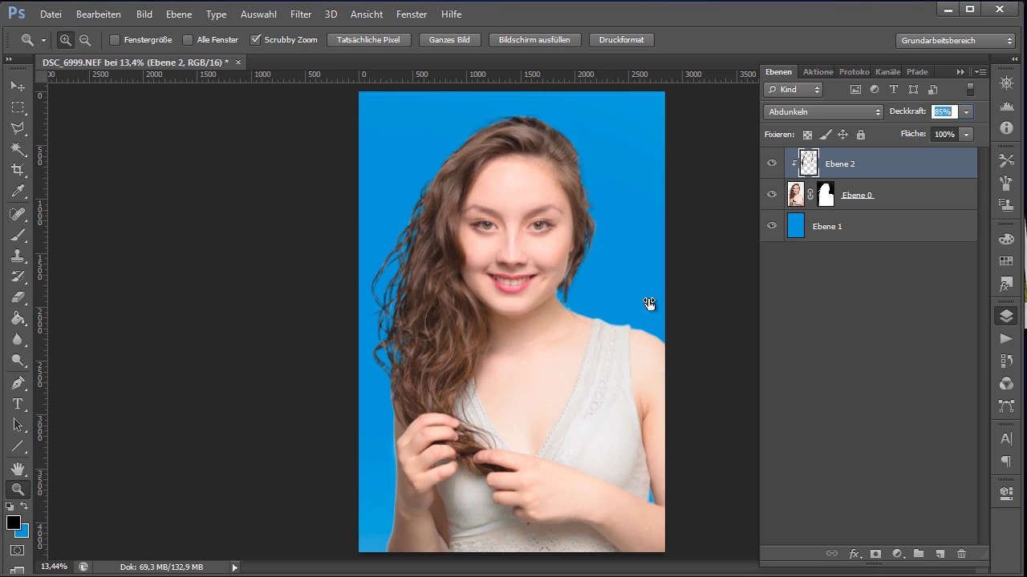
pyautogui.press('7')
pyautogui.press('3')
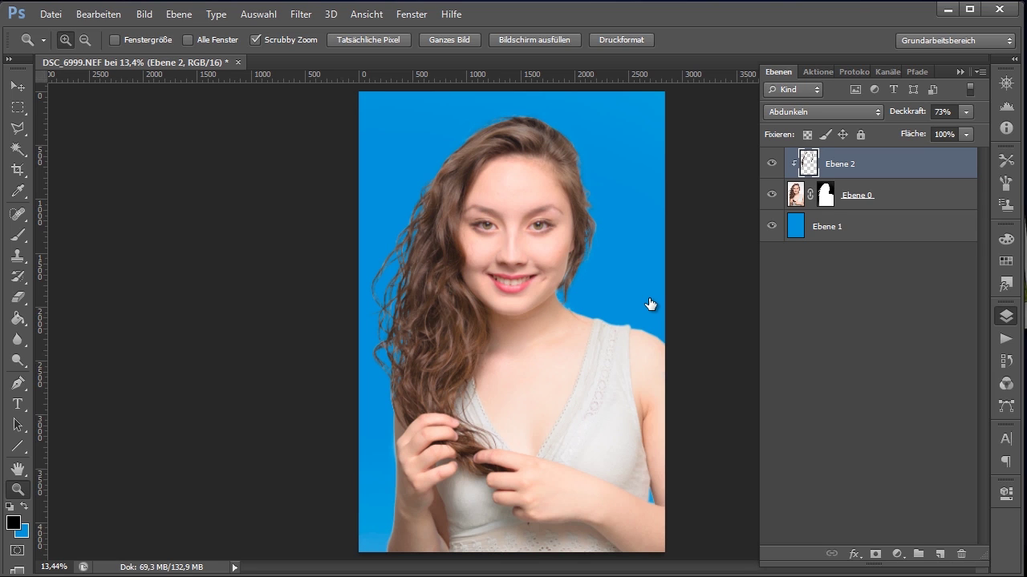
pyautogui.hotkey('alt', ',')
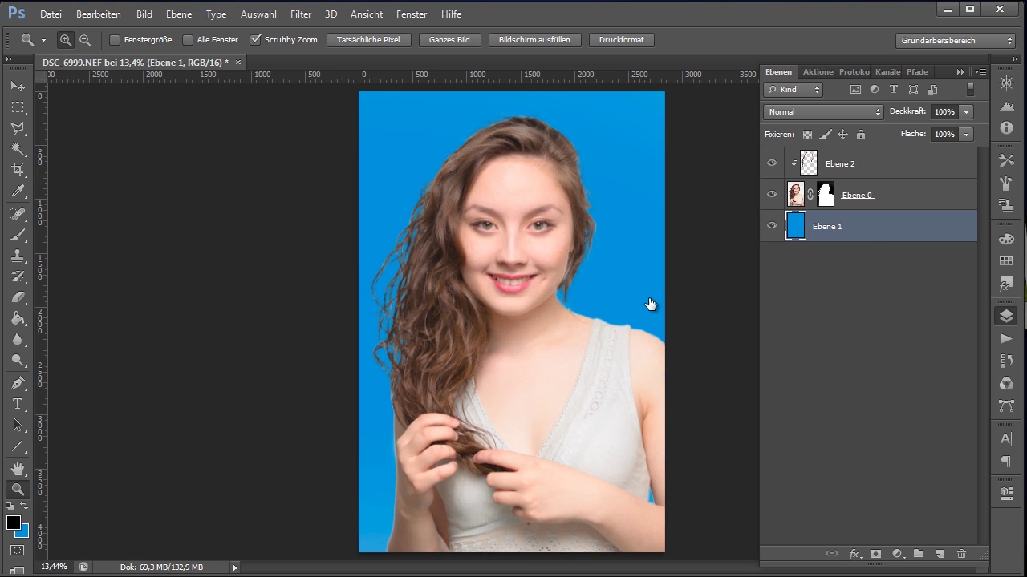
# Apply Farbton/Sättigung to Ebene 1 with hue +168, saturation −73 and lightness +27
pyautogui.hotkey('ctrl', 'u')
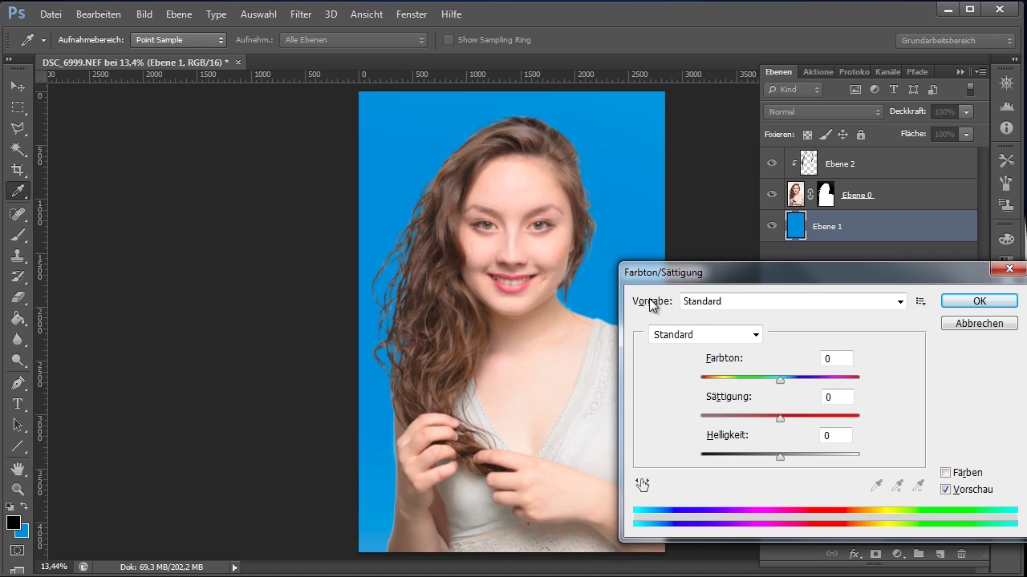
pyautogui.hotkey('shift', 'Down')
pyautogui.press('Down')
pyautogui.press('Down')
pyautogui.press('Down')
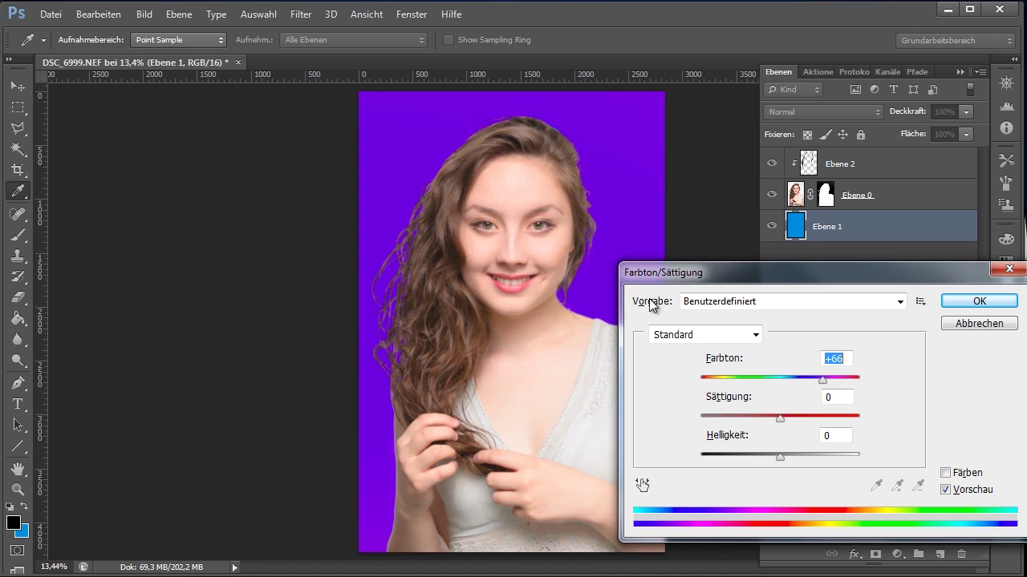
pyautogui.hotkey('shift', 'Down')
pyautogui.hotkey('shift', 'Down')
pyautogui.hotkey('shift', 'Down')
pyautogui.hotkey('shift', 'Down')
pyautogui.hotkey('shift', 'Down')
pyautogui.hotkey('shift', 'Down')
pyautogui.hotkey('shift', 'Down')
pyautogui.hotkey('shift', 'Down')
pyautogui.hotkey('shift', 'Down')
pyautogui.hotkey('shift', 'Down')
pyautogui.hotkey('shift', 'Down')
pyautogui.hotkey('shift', 'Down')
pyautogui.press('Down')
pyautogui.hotkey('shift', 'Down')
pyautogui.hotkey('shift', 'Down')
pyautogui.hotkey('shift', 'Down')
pyautogui.hotkey('shift', 'Down')
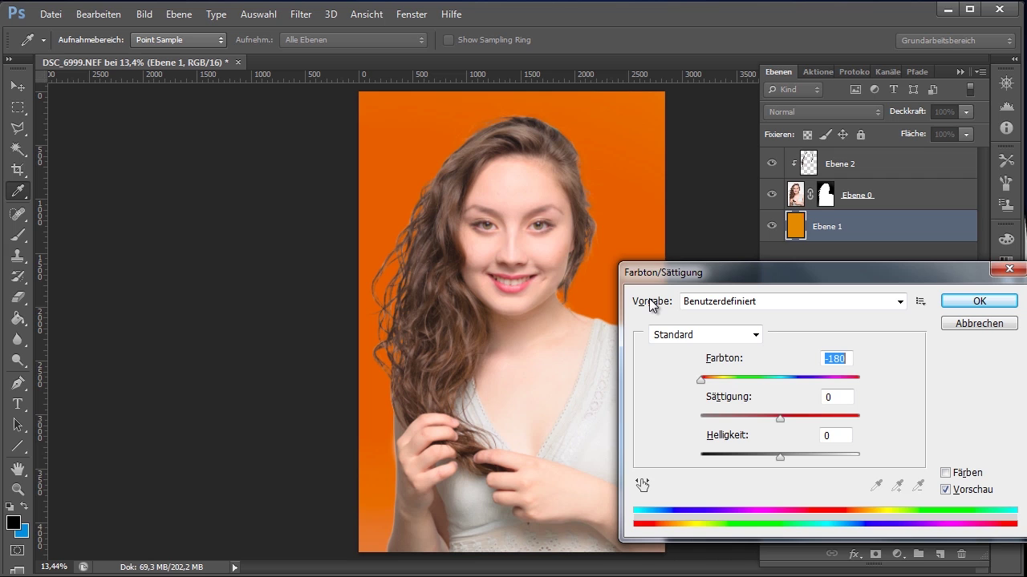
pyautogui.hotkey('shift', 'Down')
pyautogui.hotkey('shift', 'Down')
pyautogui.hotkey('shift', 'Down')
pyautogui.hotkey('shift', 'Up')
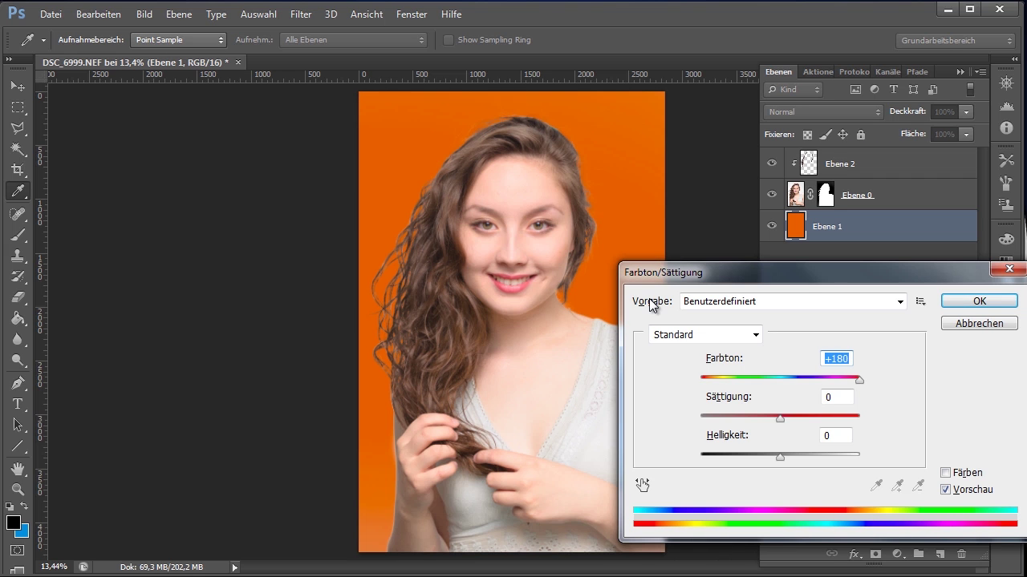
pyautogui.press('Tab')
pyautogui.hotkey('shift', 'Down')
pyautogui.hotkey('shift', 'Down')
pyautogui.hotkey('shift', 'Down')
pyautogui.hotkey('shift', 'Down')
pyautogui.hotkey('shift', 'Down')
pyautogui.hotkey('shift', 'Down')
pyautogui.hotkey('shift', 'Down')
pyautogui.press('Down')
pyautogui.press('Down')
pyautogui.press('Down')
pyautogui.press('Up')
pyautogui.press('Up')
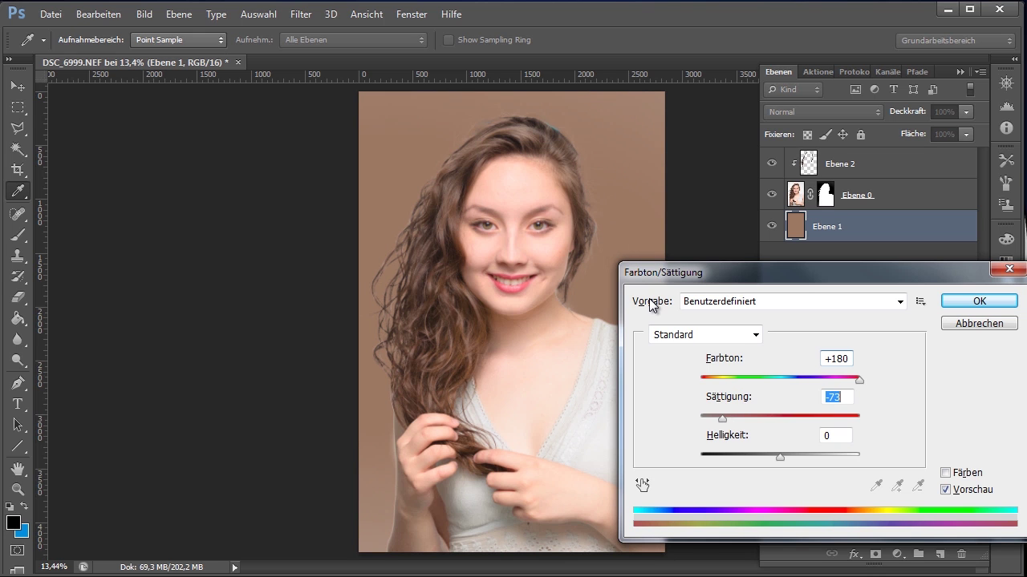
pyautogui.press('Tab')
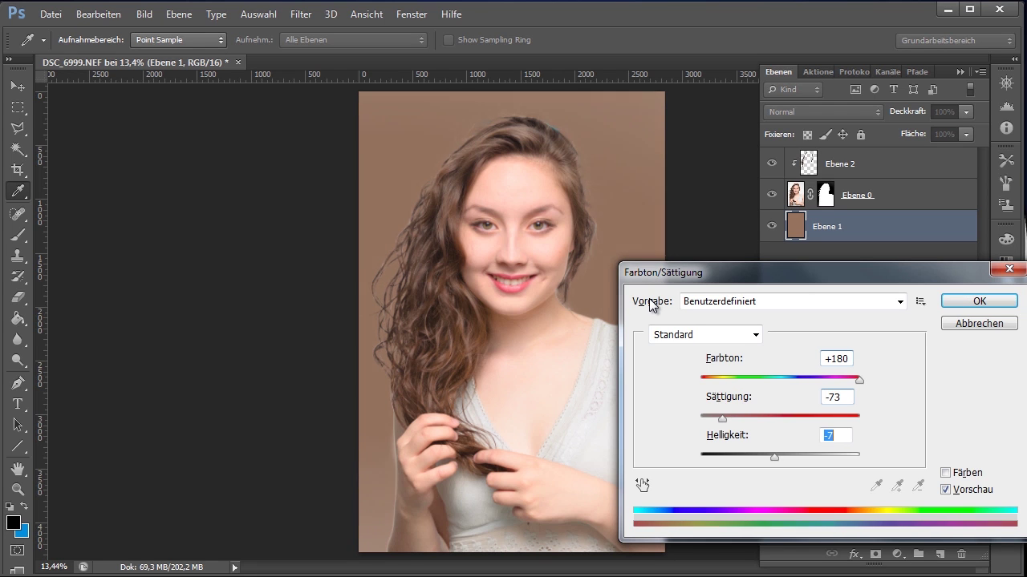
pyautogui.hotkey('shift', 'Up')
pyautogui.hotkey('shift', 'Up')
pyautogui.press('Up')
pyautogui.press('Up')
pyautogui.press('Up')
pyautogui.press('Up')
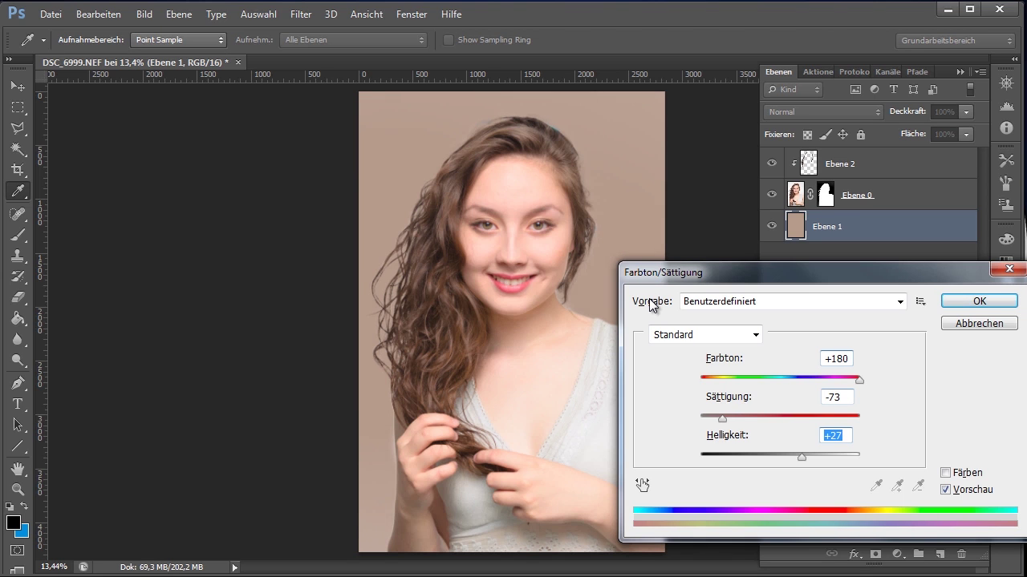
pyautogui.hotkey('shift', 'Tab')
pyautogui.hotkey('shift', 'Tab')
pyautogui.hotkey('shift', 'Down')
pyautogui.press('Down')
pyautogui.press('Down')
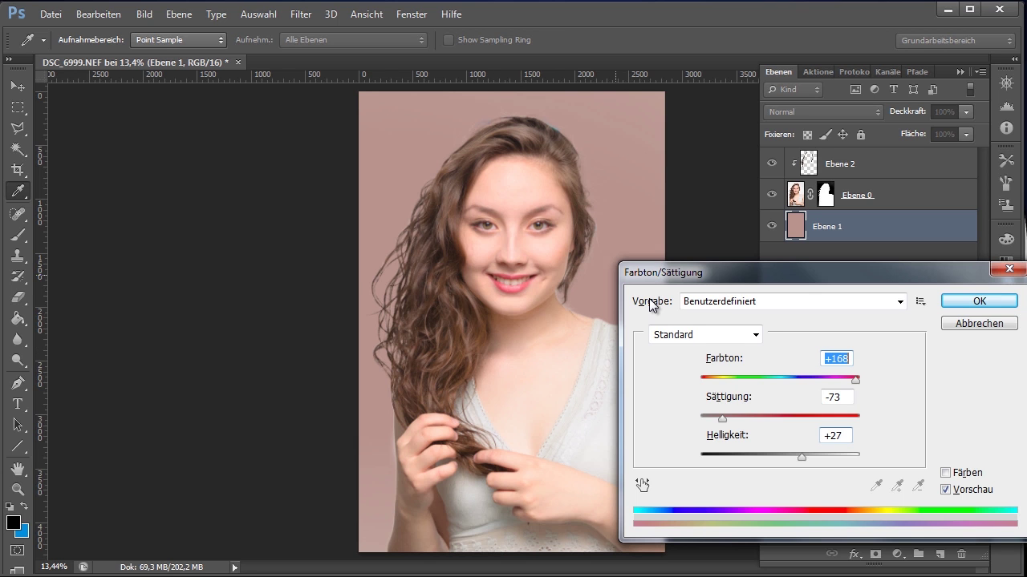
pyautogui.press('Return')
pyautogui.press('z')
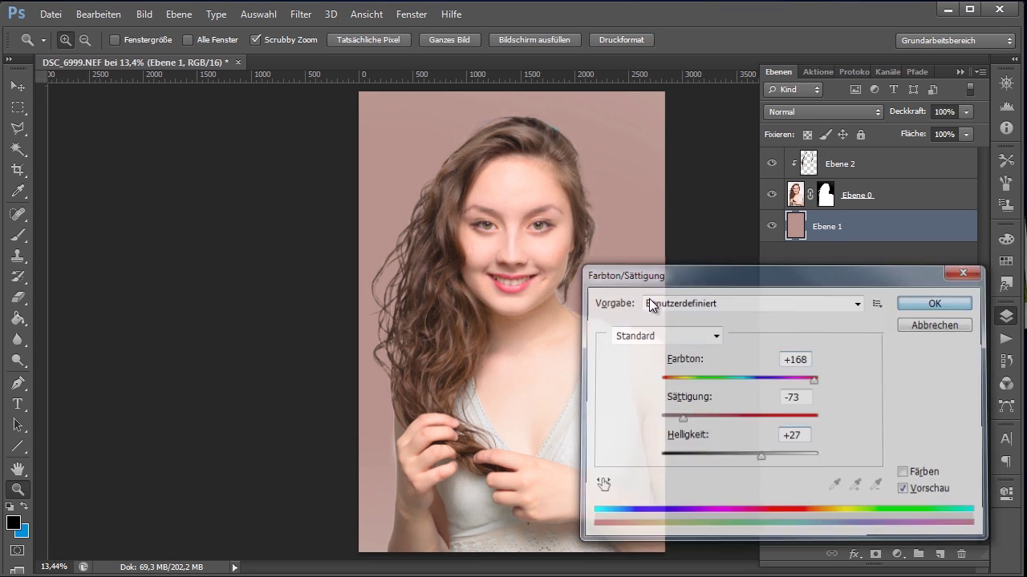